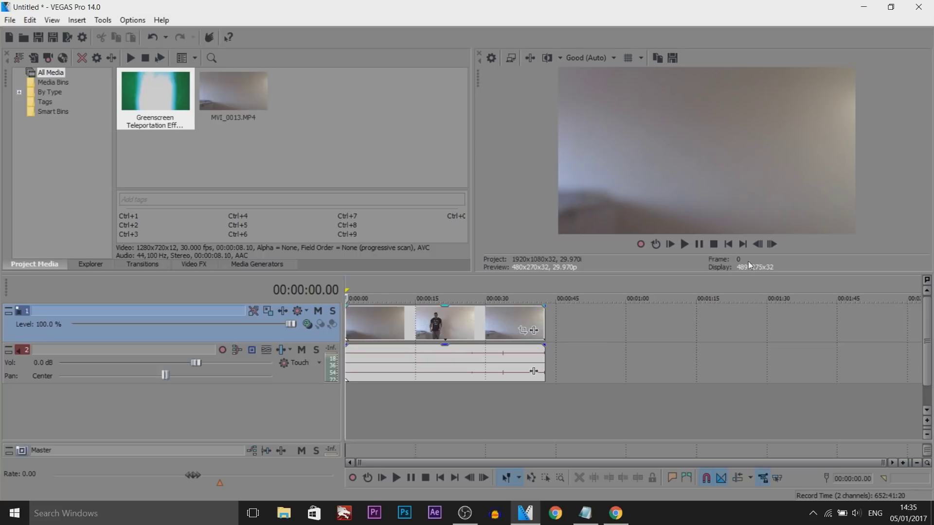
Advance the playhead frame by frame to a sharp view of the empty room at about frame 20.
left_click(771, 245)
left_click(771, 244)
left_click(771, 245)
left_click(771, 245)
left_click(771, 245)
left_click(771, 245)
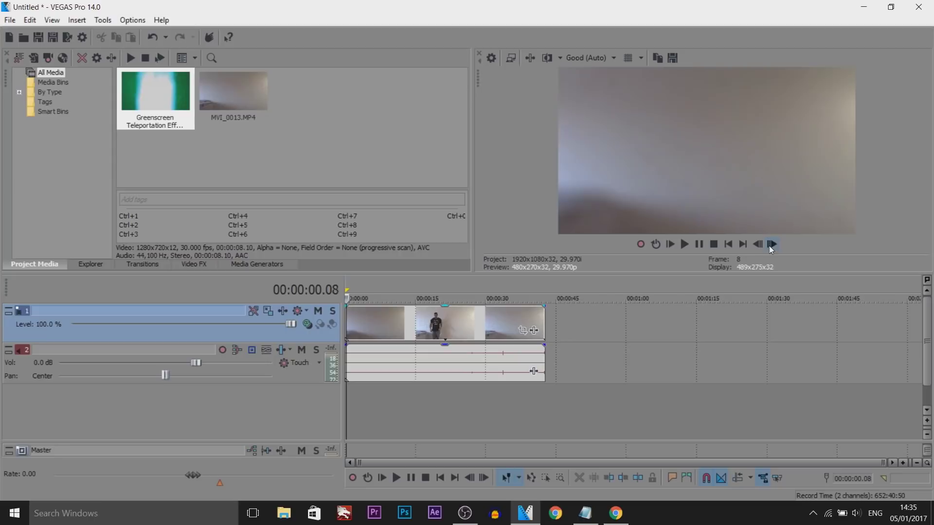
left_click(771, 245)
left_click(771, 245)
left_click(771, 246)
left_click(771, 244)
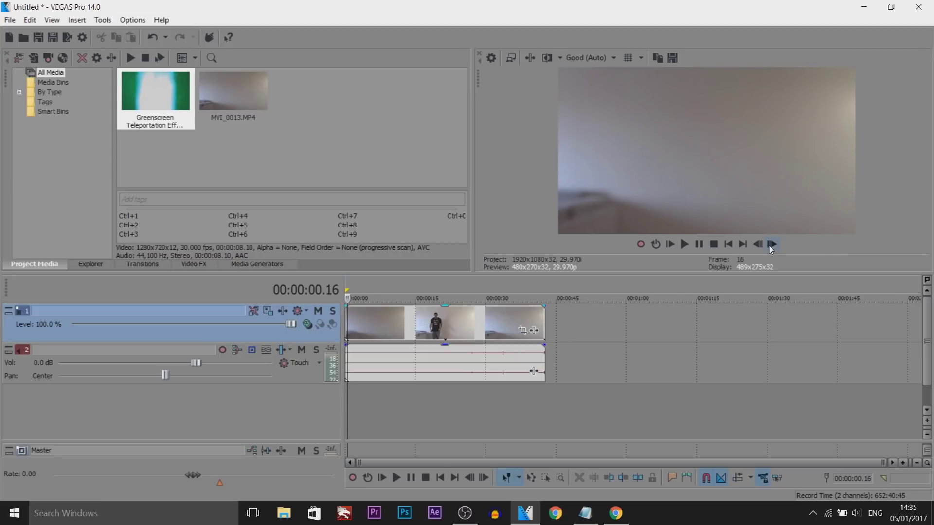
left_click(771, 244)
left_click(771, 245)
left_click(771, 244)
left_click(771, 245)
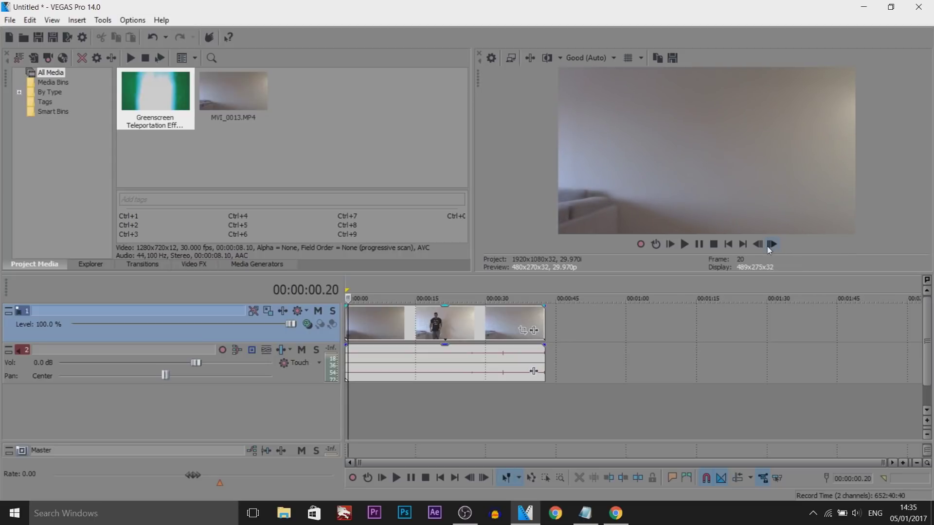
left_click(771, 245)
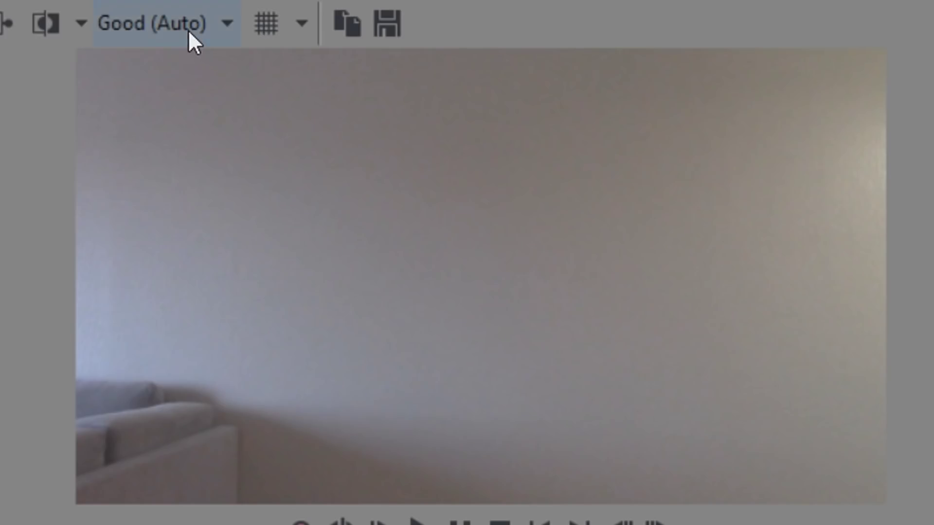
Set the preview quality to Best (Full) and save the empty-room frame as the snapshot background.jpg.
left_click(188, 30)
mouse_move(236, 196)
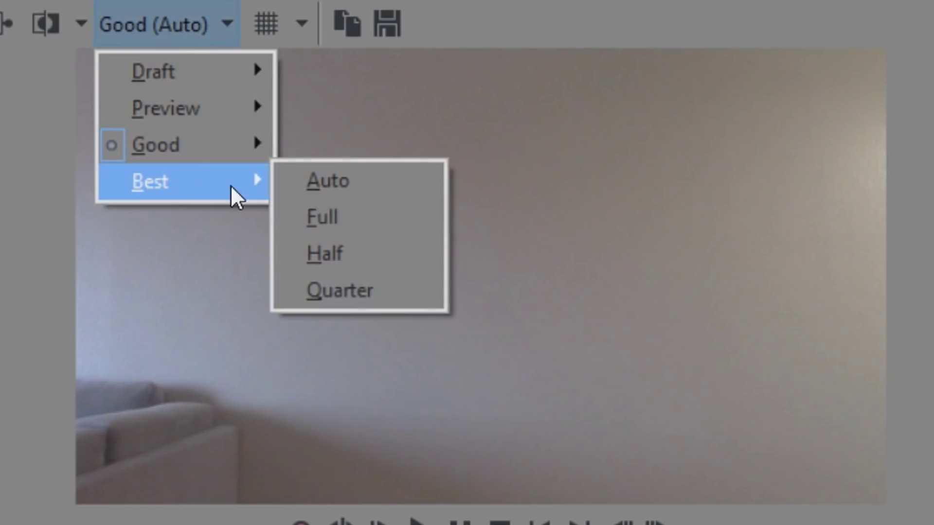
left_click(325, 204)
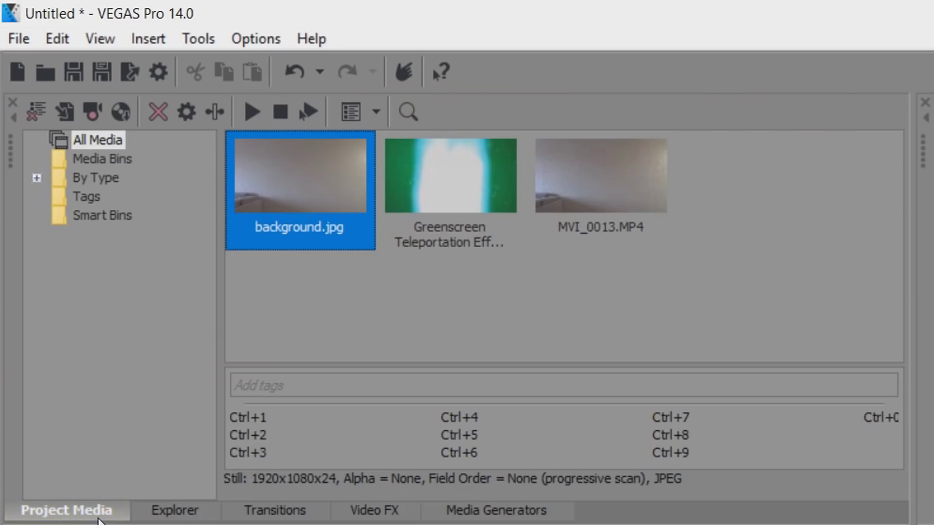
Place background.jpg on a new track below the footage and extend it to the footage's end.
left_click_drag(369, 203, 544, 400)
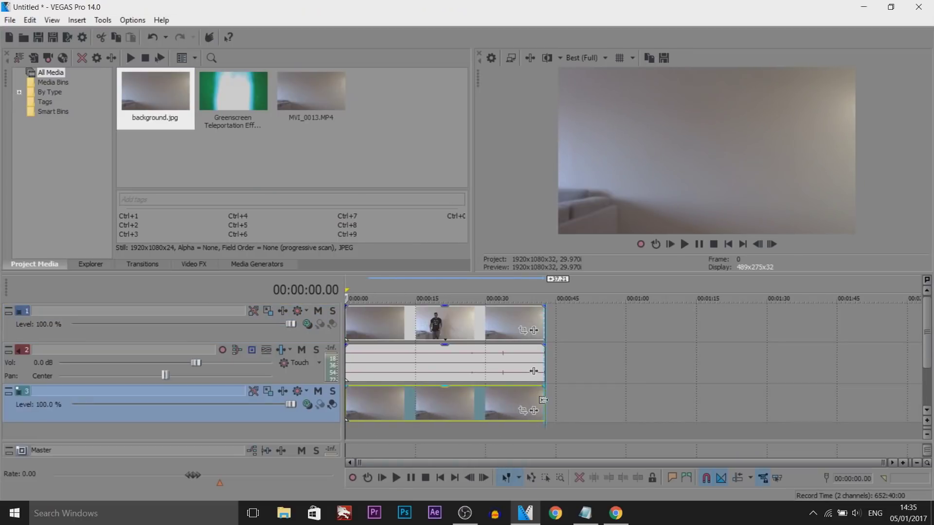
Isolate the footage between about 00:00:20.20 and 00:00:21.28 by trimming and splitting, and move that piece to the timeline start.
left_click_drag(347, 327, 422, 323)
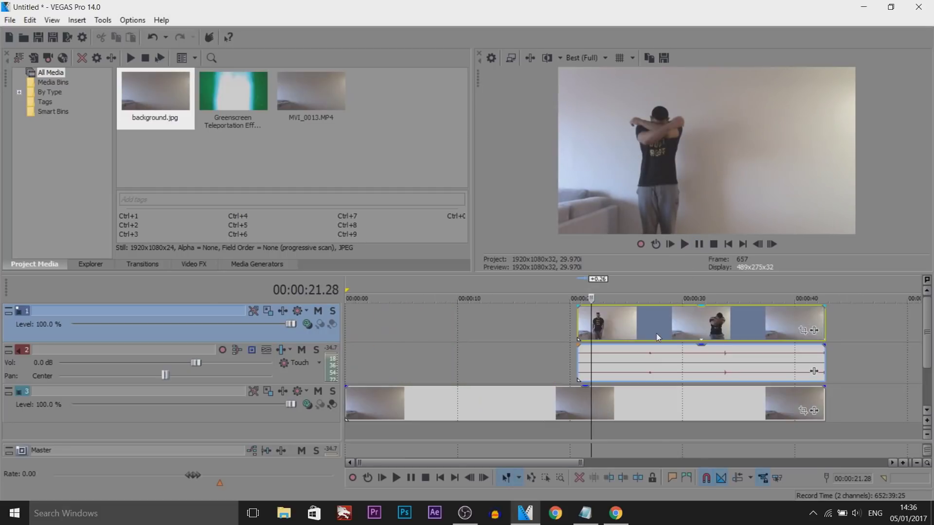
key("s")
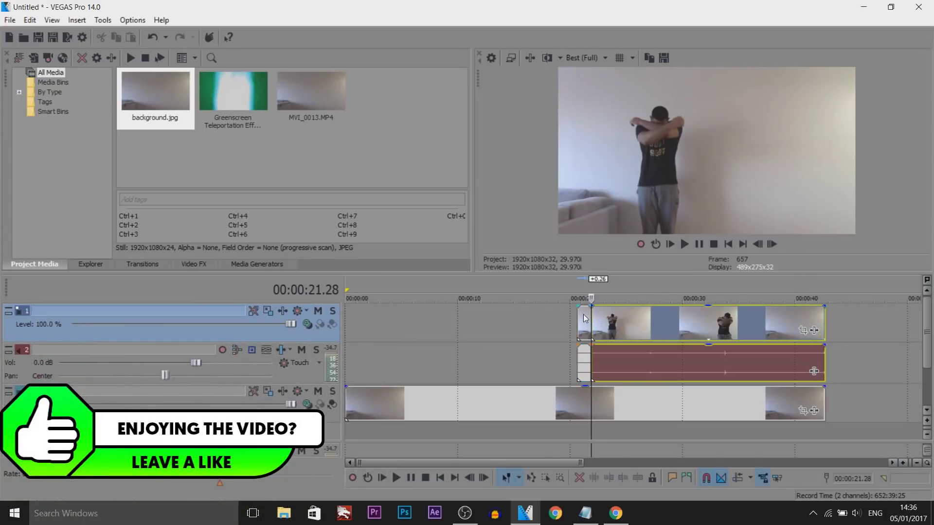
left_click_drag(585, 318, 358, 326)
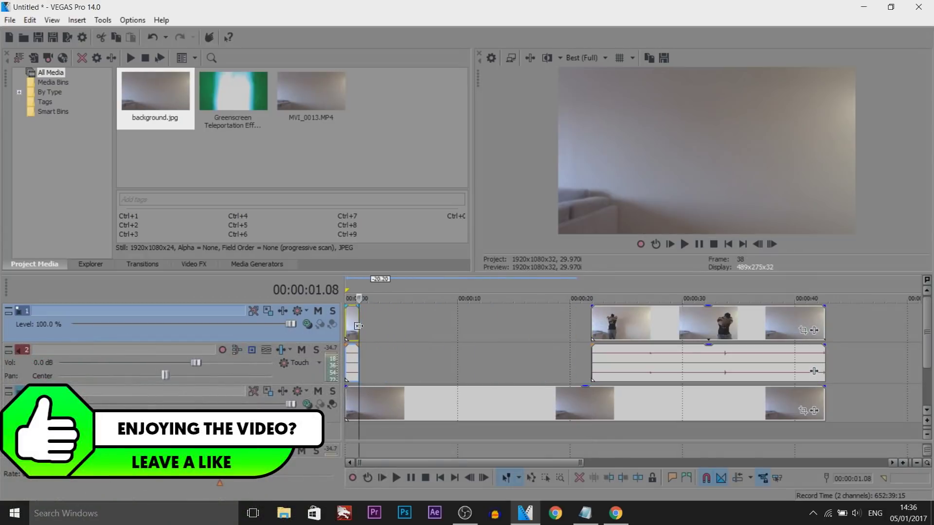
Save the short clip's last frame as teleport 1.jpg and place the still directly after the clip on the same track.
scroll(517, 342, "up", 6)
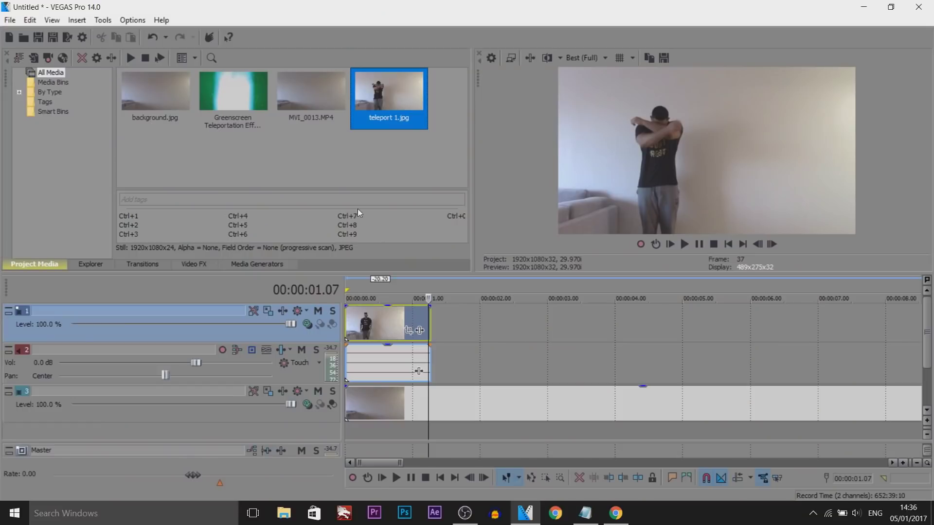
left_click_drag(388, 101, 445, 333)
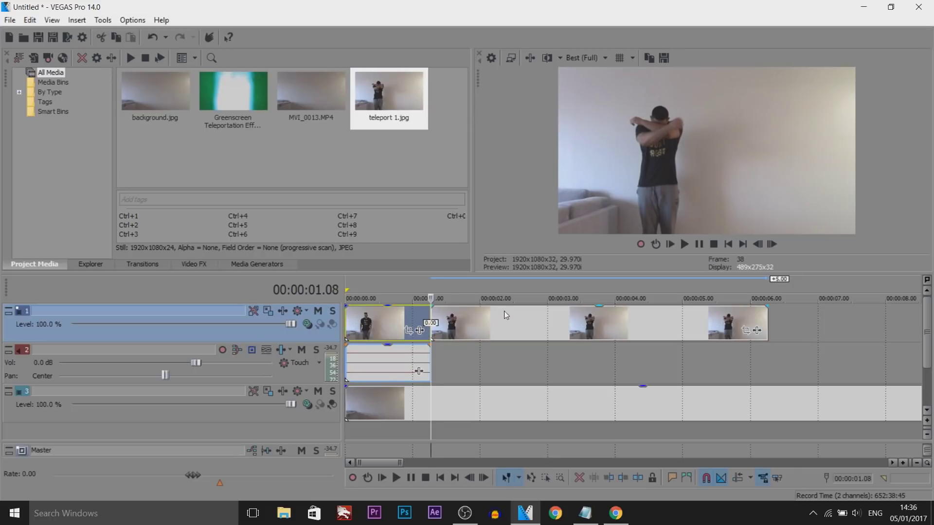
Add the Greenscreen Teleportation Effect clip on a new track above the footage, starting where the teleport 1.jpg still begins.
scroll(504, 318, "down", 2)
left_click(238, 112)
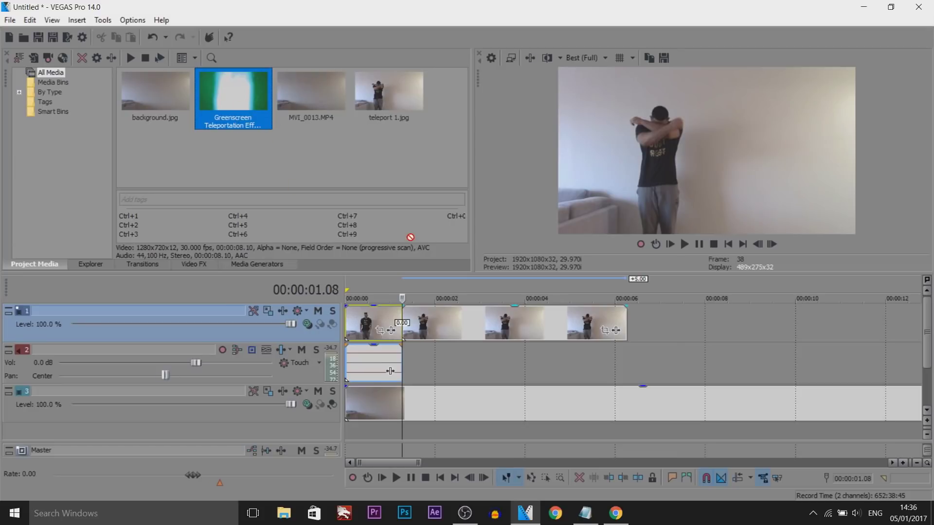
left_click_drag(410, 237, 404, 375)
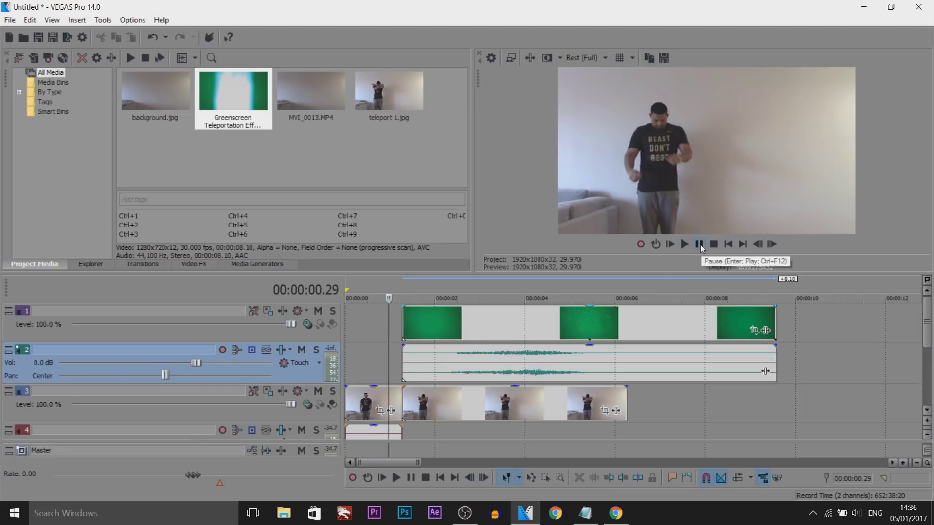
Check the cut between the clip and the still, and move the green-screen effect earlier to start at 00:00:00.24.
key("Right")
key("Right")
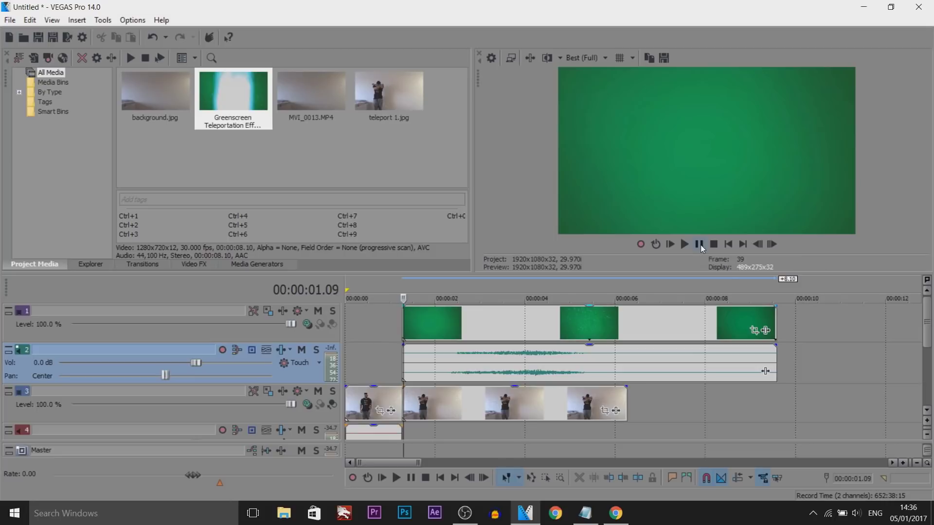
key("Left")
key("Left")
scroll(691, 353, "up", 1)
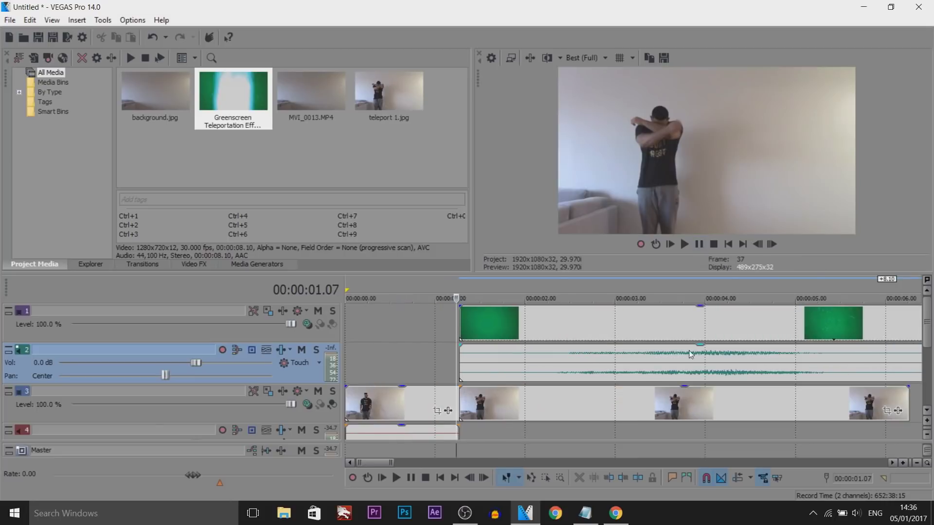
left_click_drag(666, 333, 617, 328)
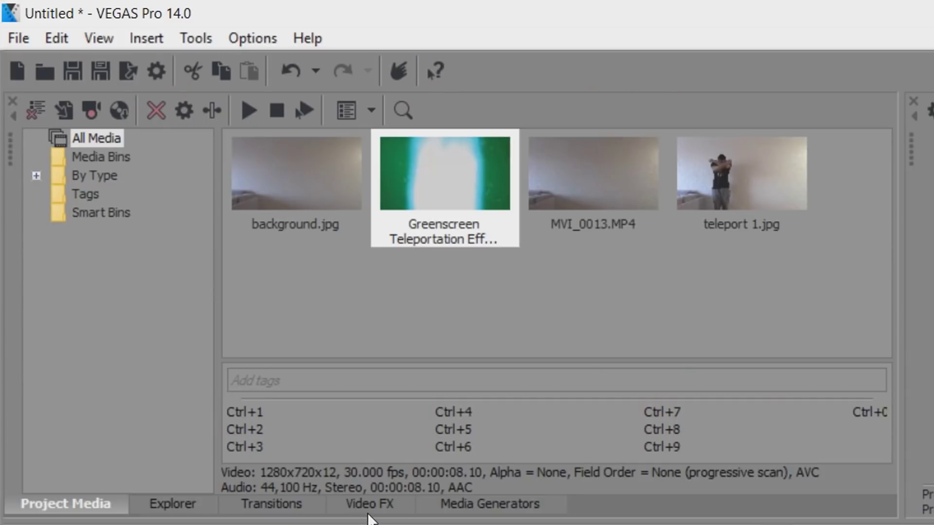
Restore the Default Layout of the program windows.
left_click(103, 38)
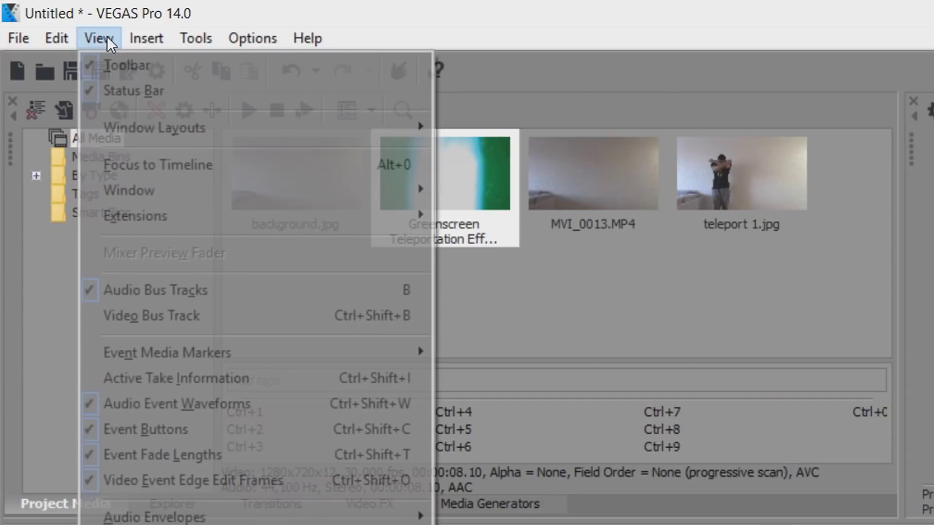
mouse_move(325, 127)
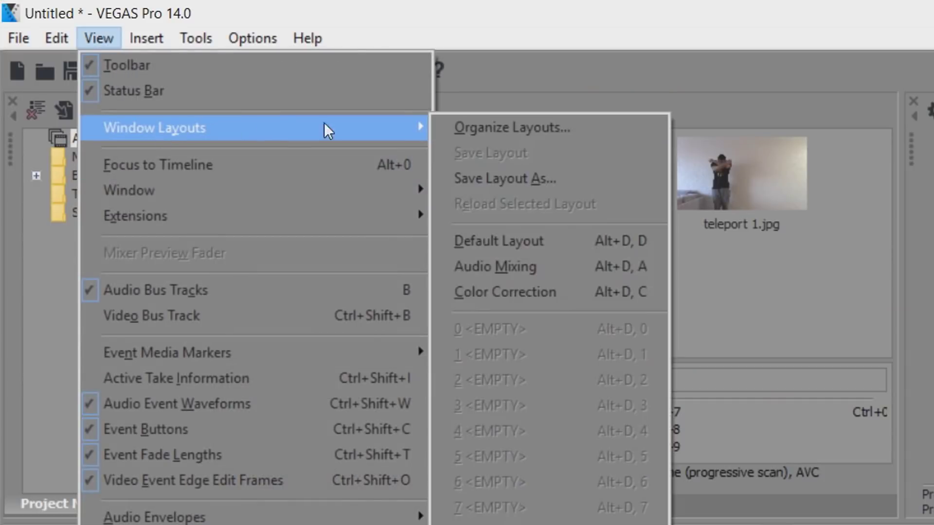
left_click(574, 242)
Apply the Chroma Keyer video effect with its (Default) preset to the green-screen teleportation clip.
left_click(385, 500)
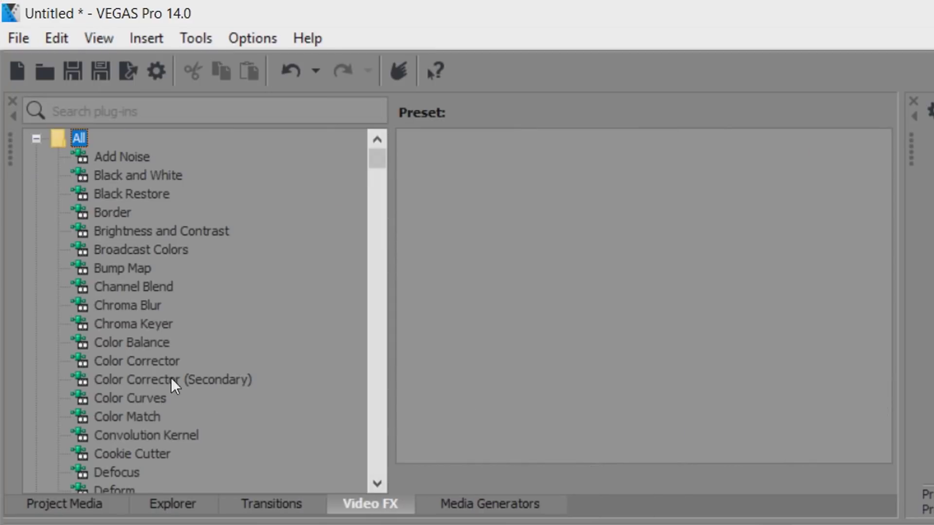
left_click(144, 322)
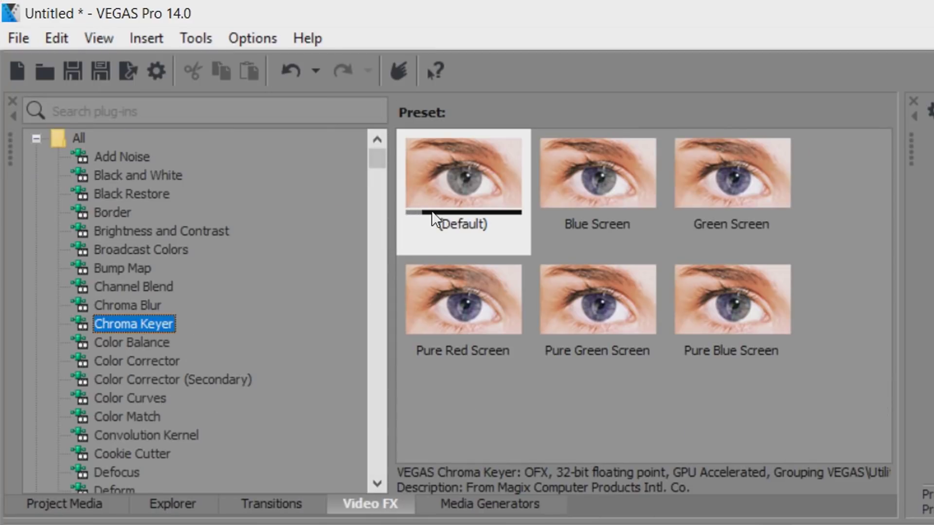
left_click_drag(431, 210, 844, 524)
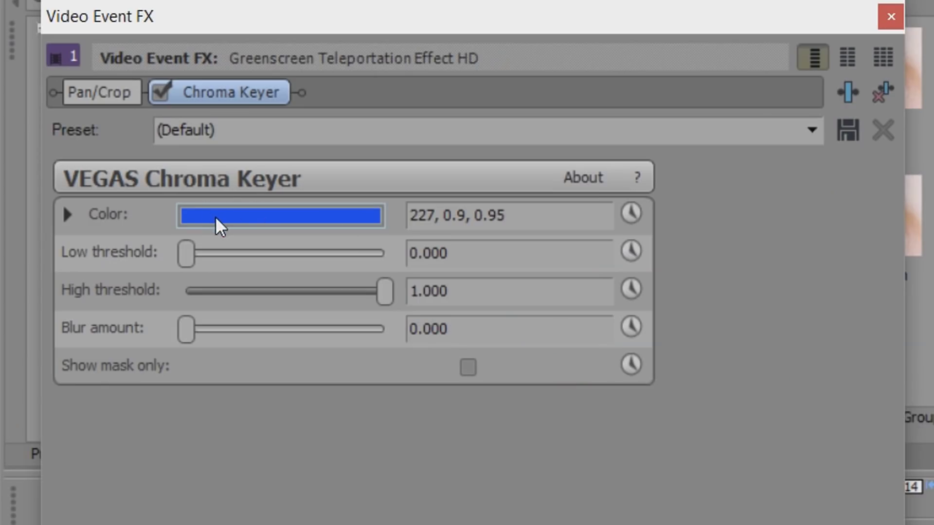
Sample the green background from the preview as the Chroma Keyer color and close the effect settings.
left_click(217, 223)
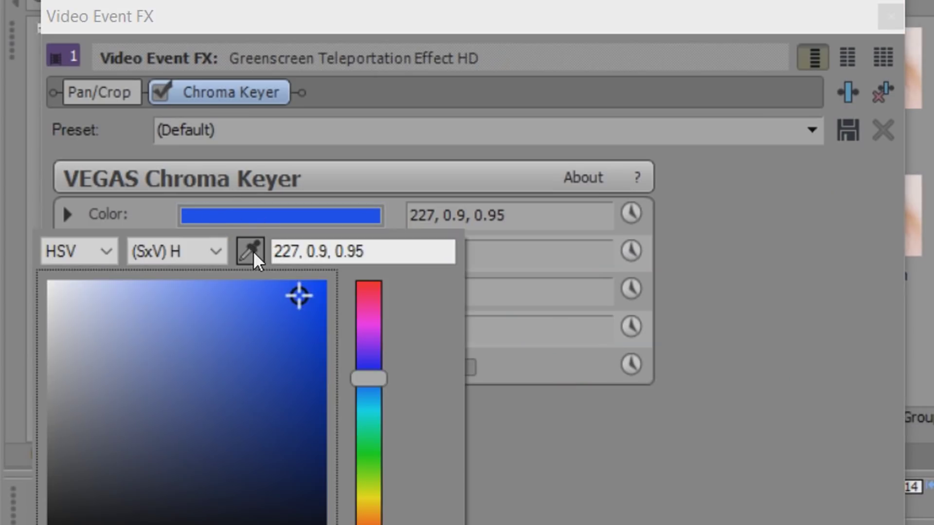
left_click(255, 257)
left_click(583, 115)
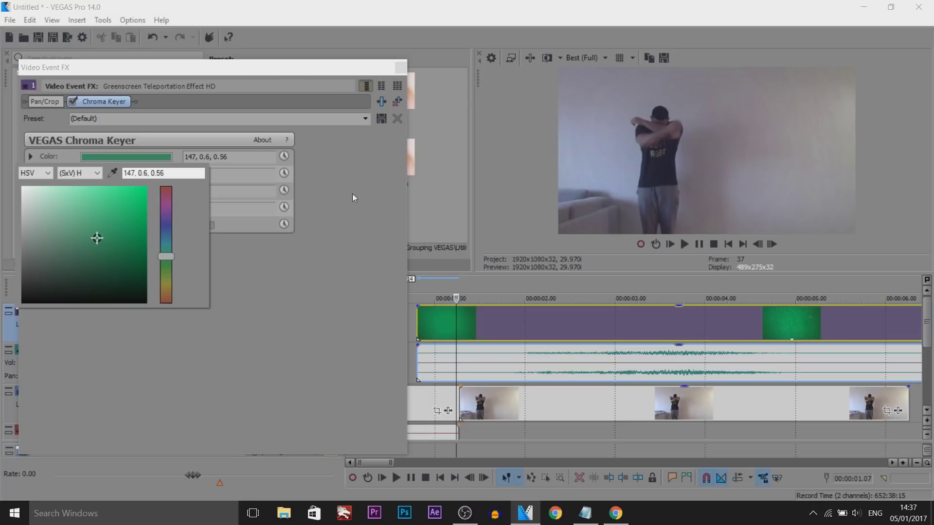
left_click(288, 321)
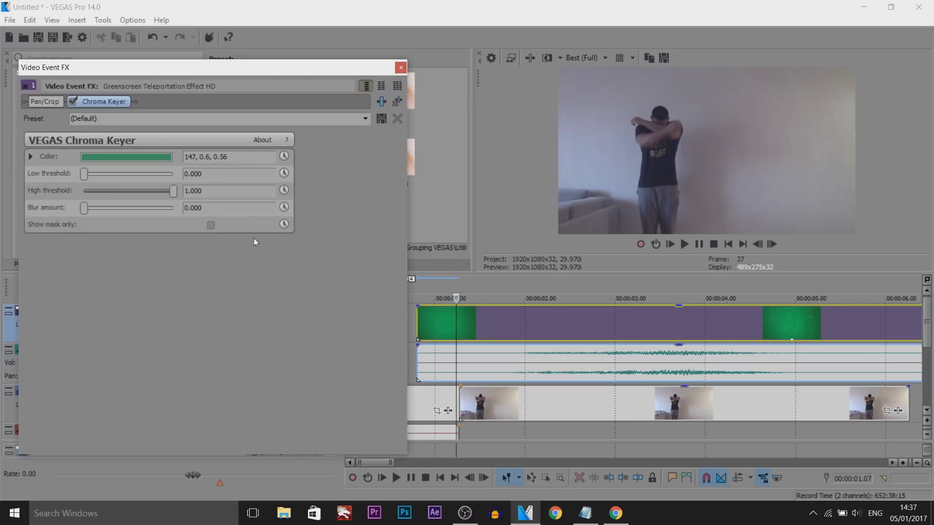
left_click(400, 68)
Play back the keyed teleportation effect over the footage from the effect's start.
left_click(417, 327)
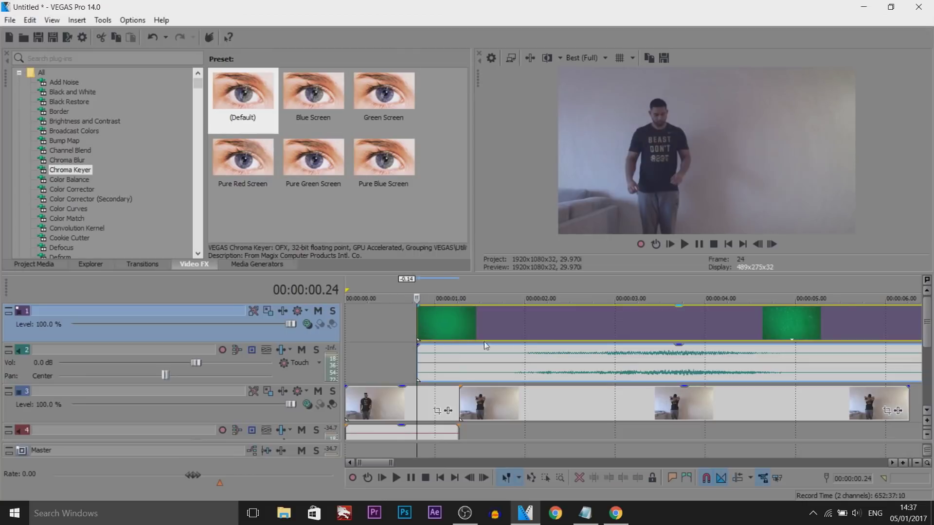
scroll(398, 337, "down", 5)
key("space")
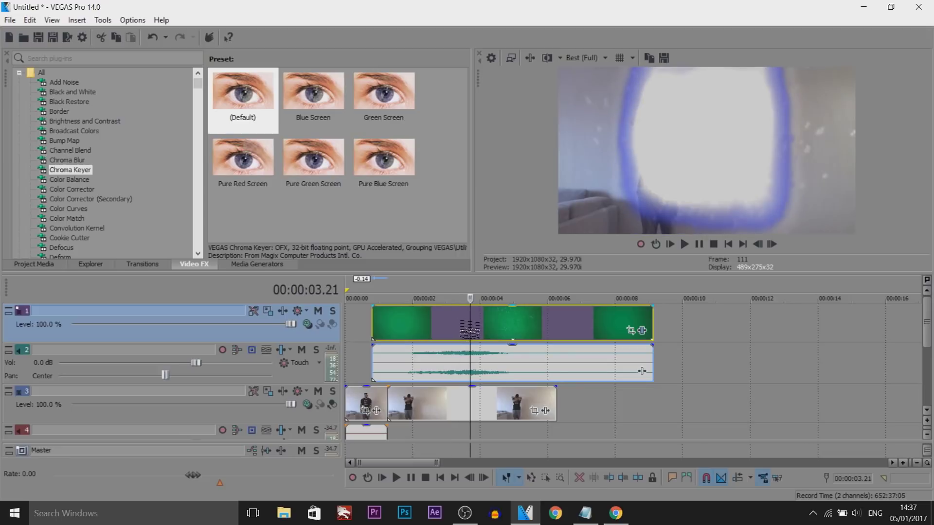
key("space")
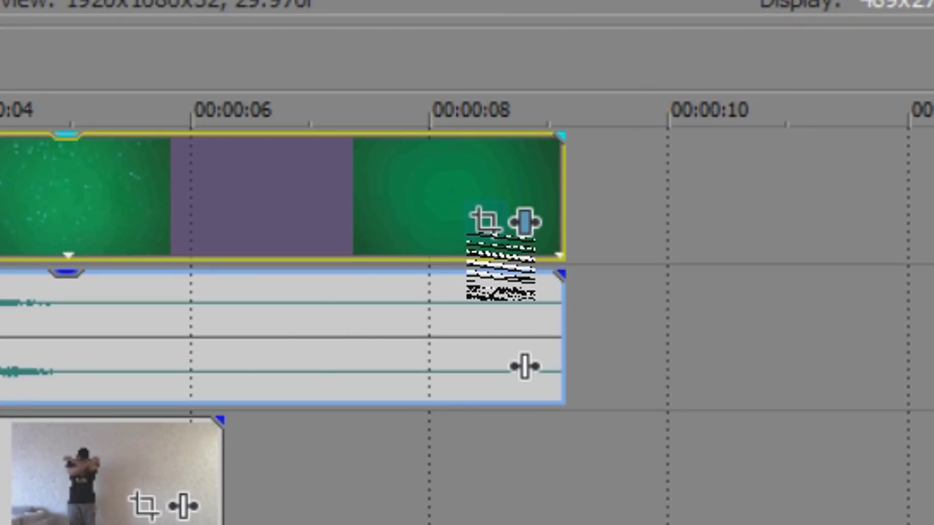
Shift the teleportation effect horizontally over the person in Event Pan/Crop, setting its X Center to 880.
left_click(485, 222)
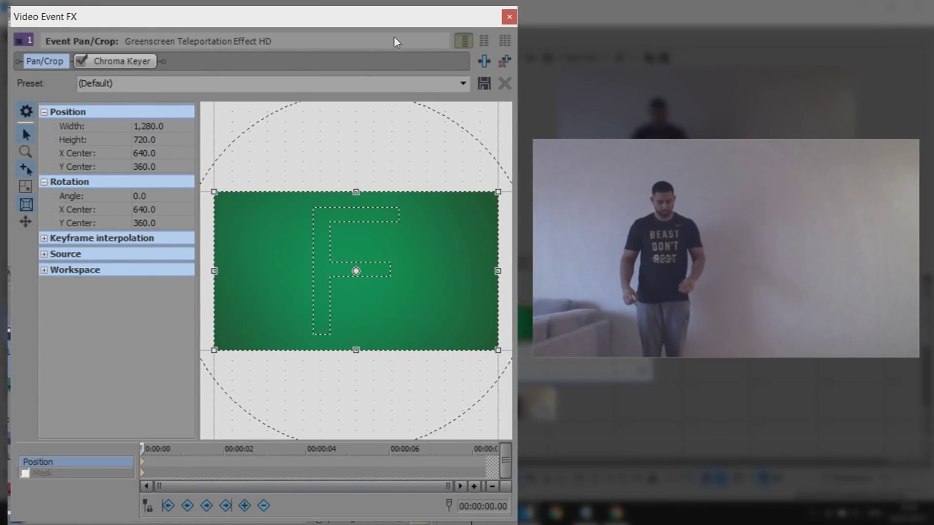
left_click_drag(400, 25, 340, 37)
left_click(507, 322)
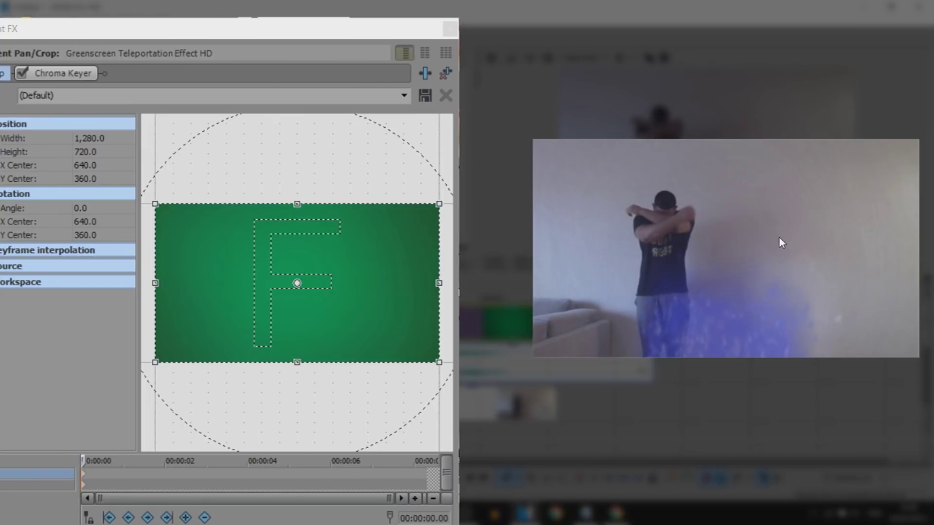
left_click(334, 273)
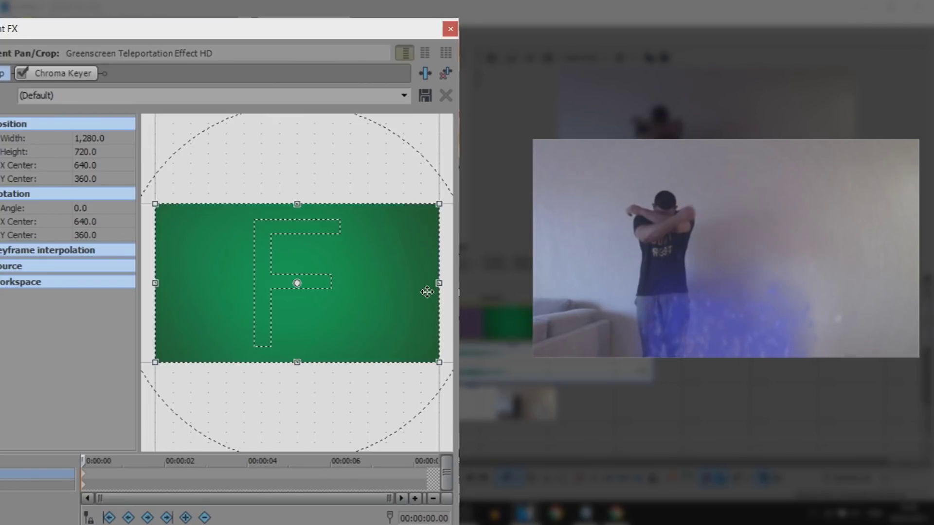
key("Left")
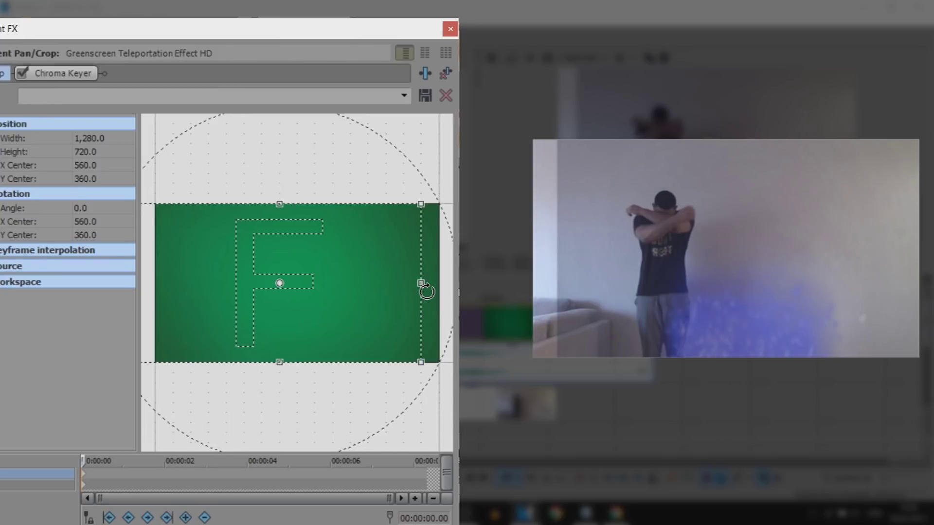
key("ctrl+z")
key("Right")
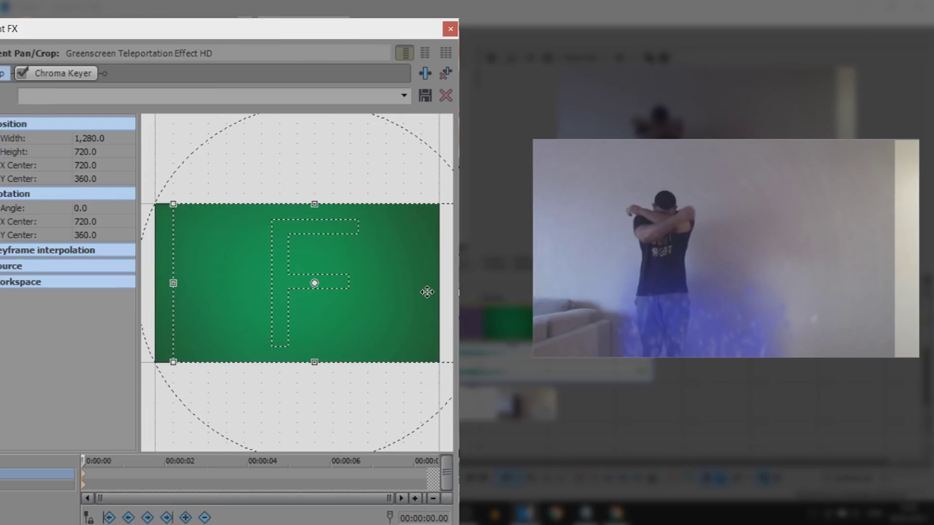
key("Right")
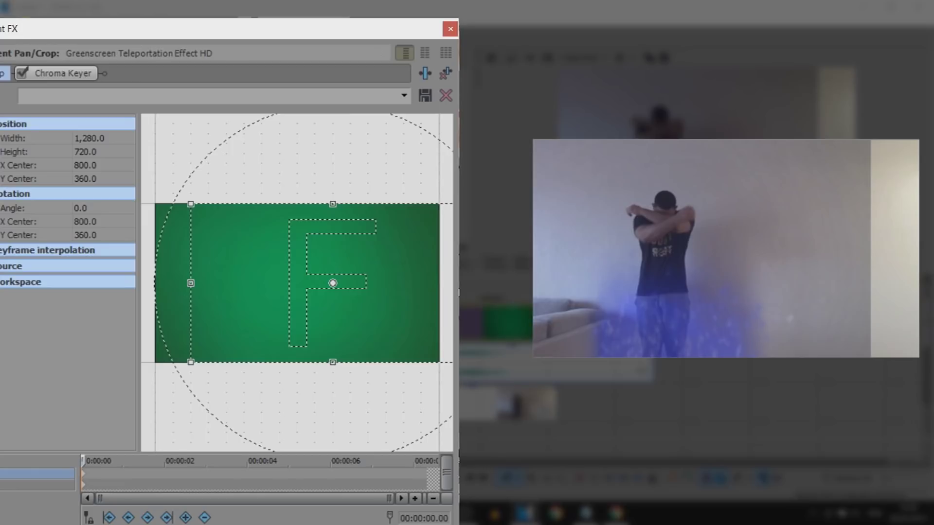
left_click(584, 340)
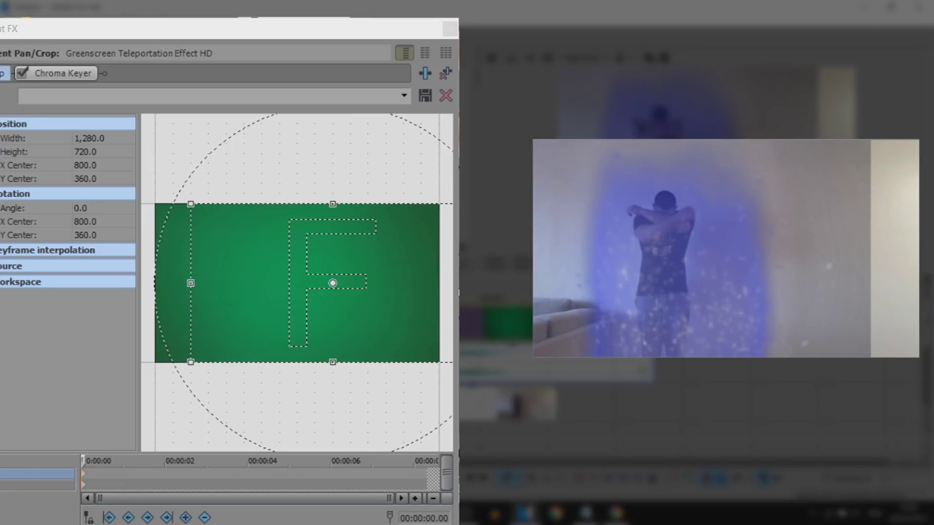
left_click(298, 327)
key("Right")
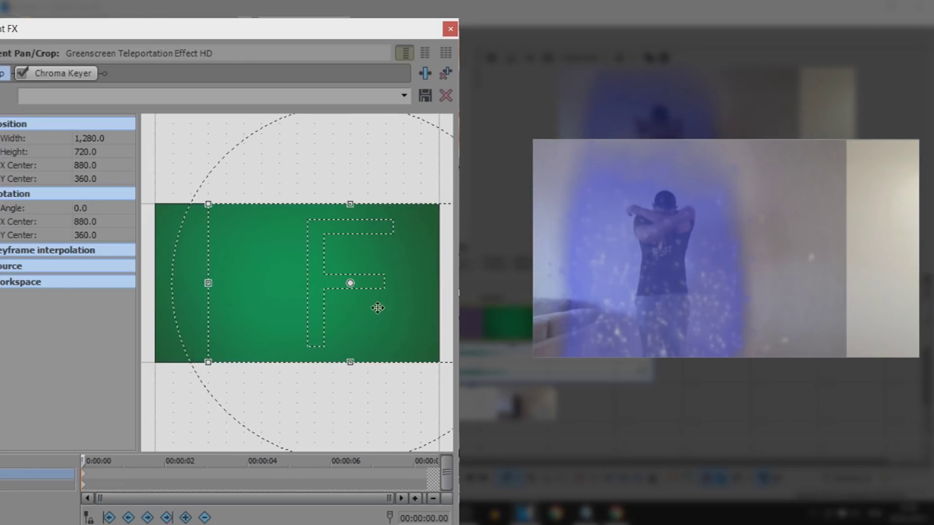
Fine-tune the teleportation effect's horizontal position in Event Pan/Crop to an X Center of 837 and close the effect settings.
left_click_drag(196, 34, 249, 30)
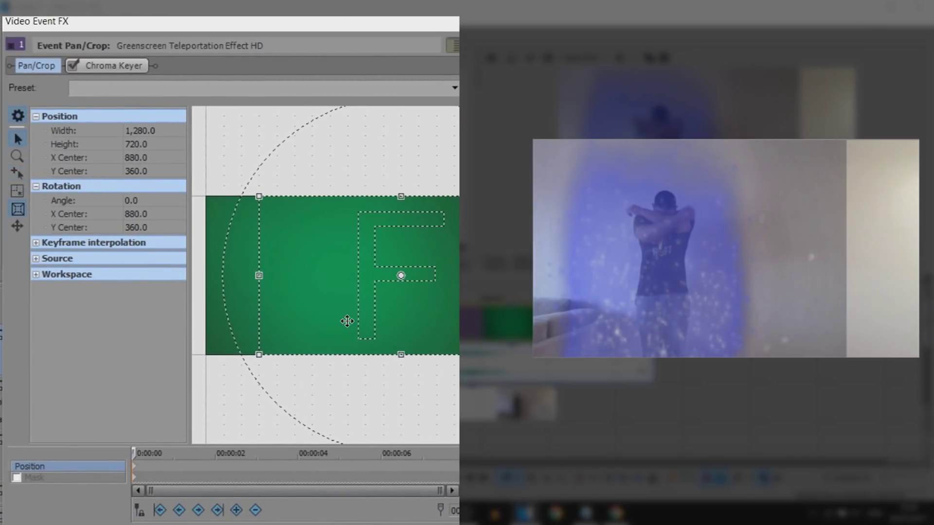
key("Right")
key("Right")
key("Left")
key("Left")
key("Left")
key("Left")
key("Left")
key("Left")
key("Left")
key("Left")
key("Left")
key("Left")
key("Left")
key("Left")
key("Left")
key("Left")
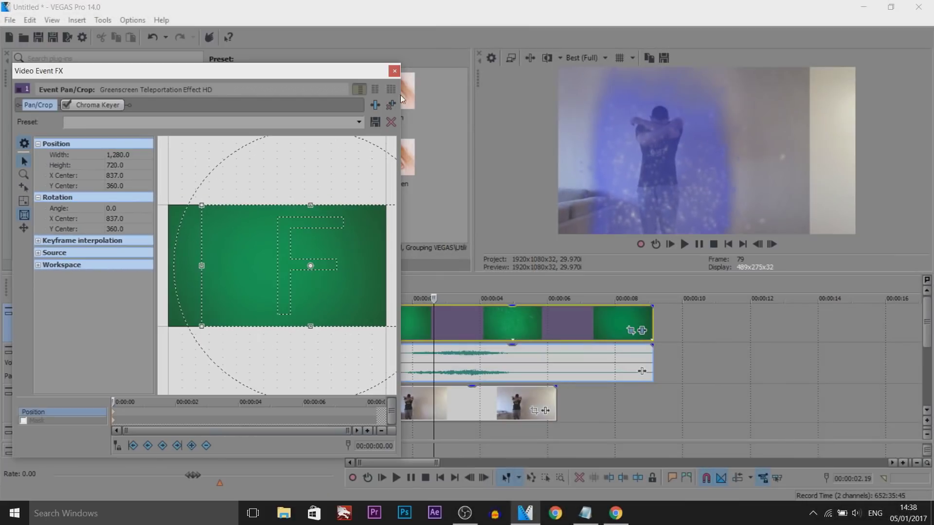
left_click(395, 72)
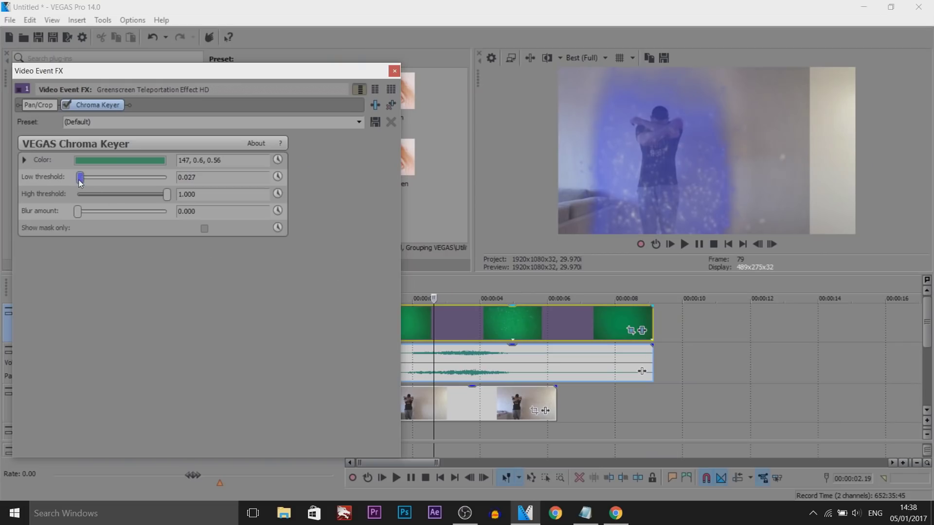
Raise the Chroma Keyer's low threshold on the teleportation effect to 0.347 and close its settings.
left_click_drag(81, 180, 108, 179)
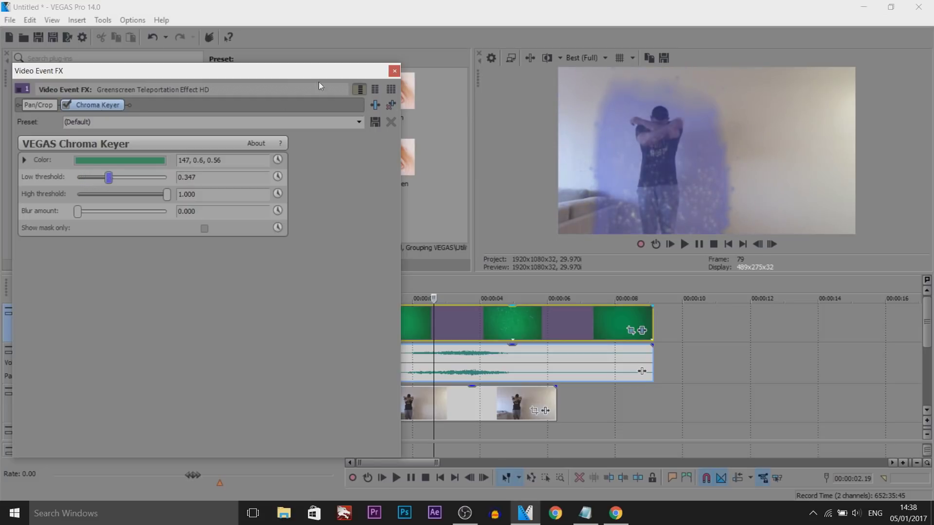
left_click(394, 71)
Play back the keyed effect over the person and pause where the white flash covers him.
left_click(367, 360)
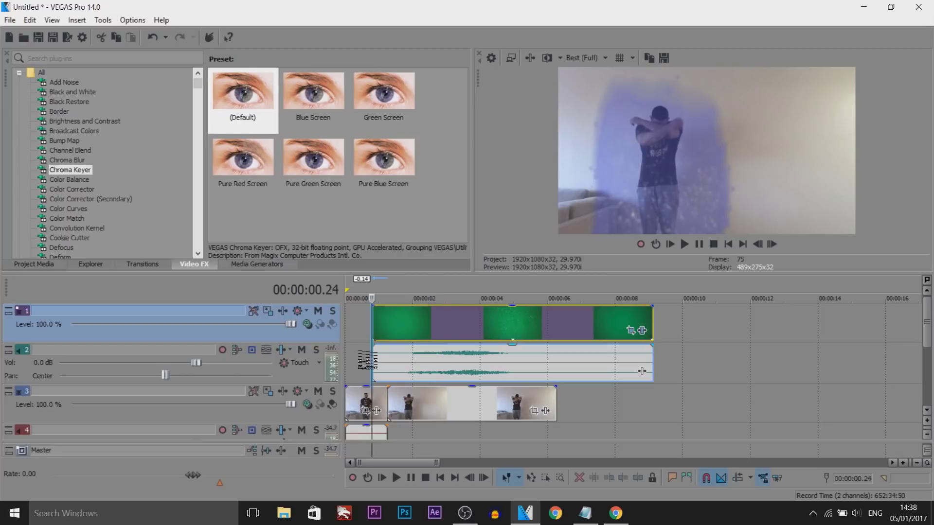
left_click(699, 247)
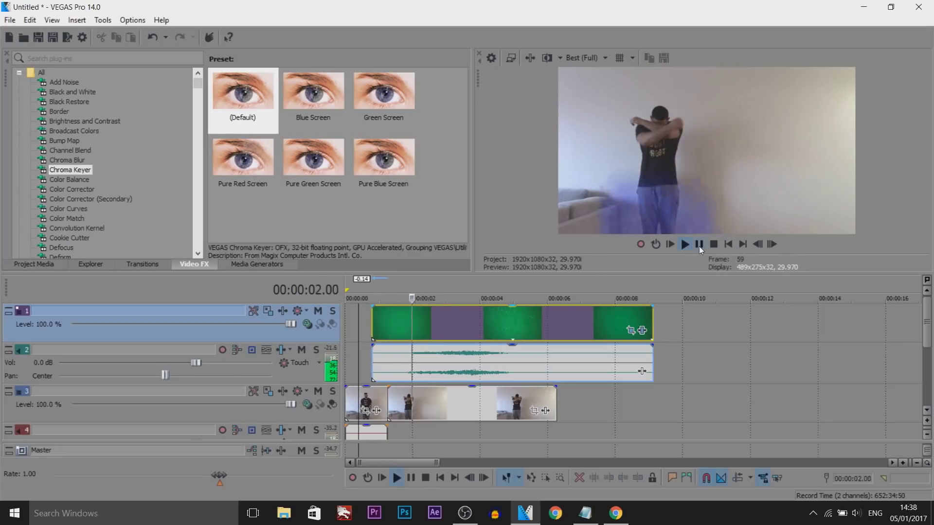
left_click(699, 245)
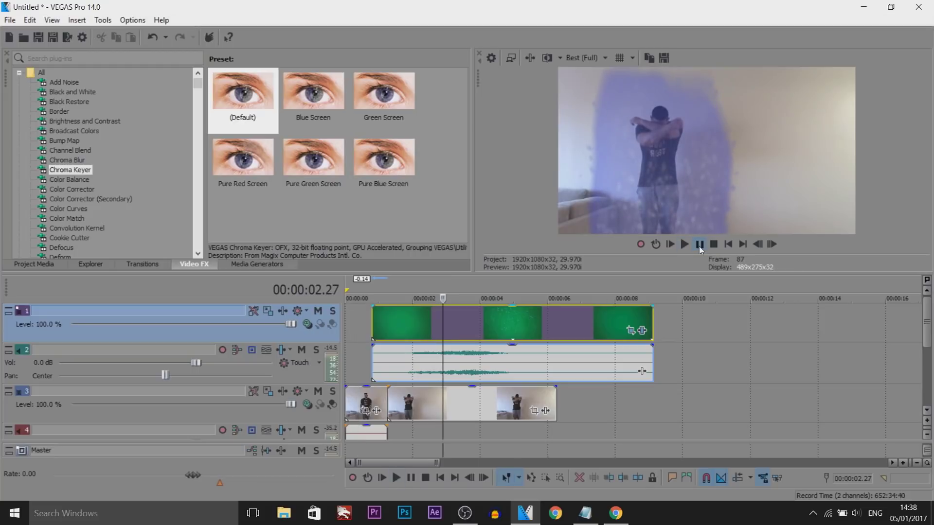
left_click(699, 249)
left_click(699, 249)
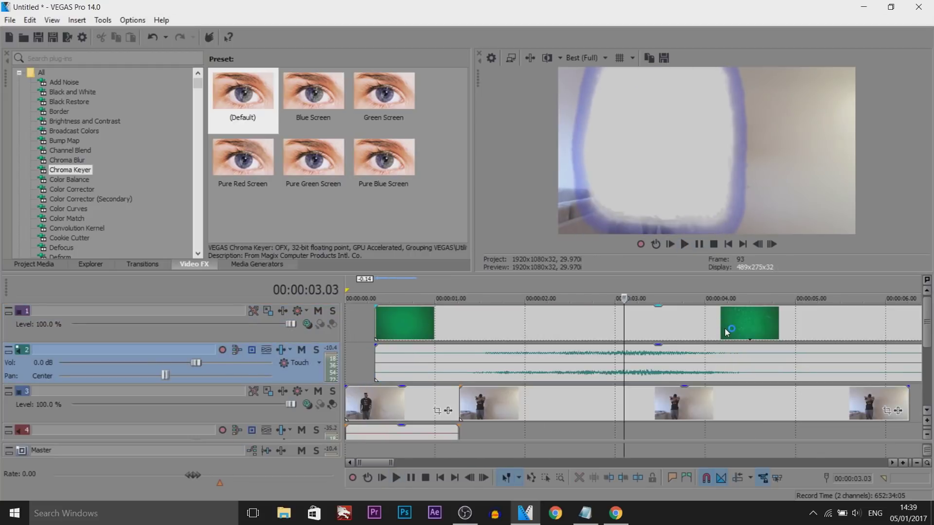
Step back frame by frame to 00:00:02.28 and trim the end of the second clip on track 3 to that point.
key("Left")
key("Left")
key("Left")
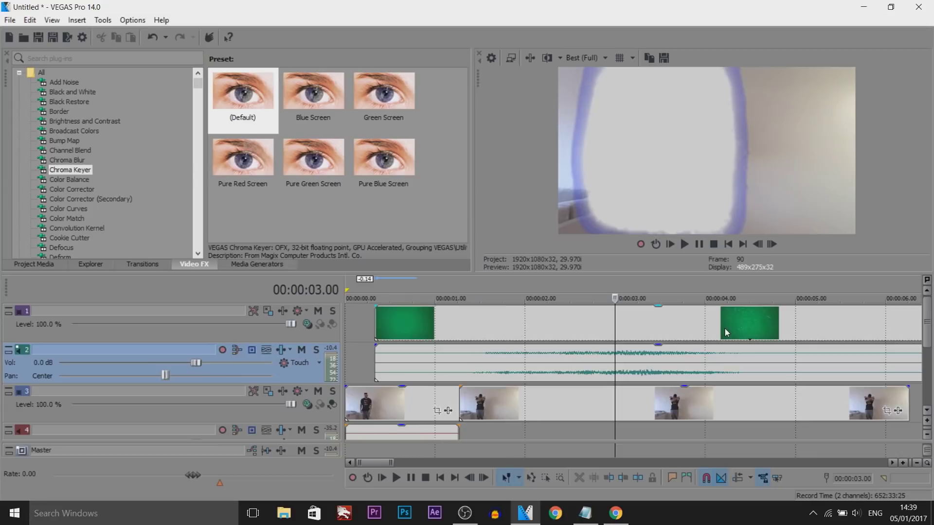
key("Left")
key("Left")
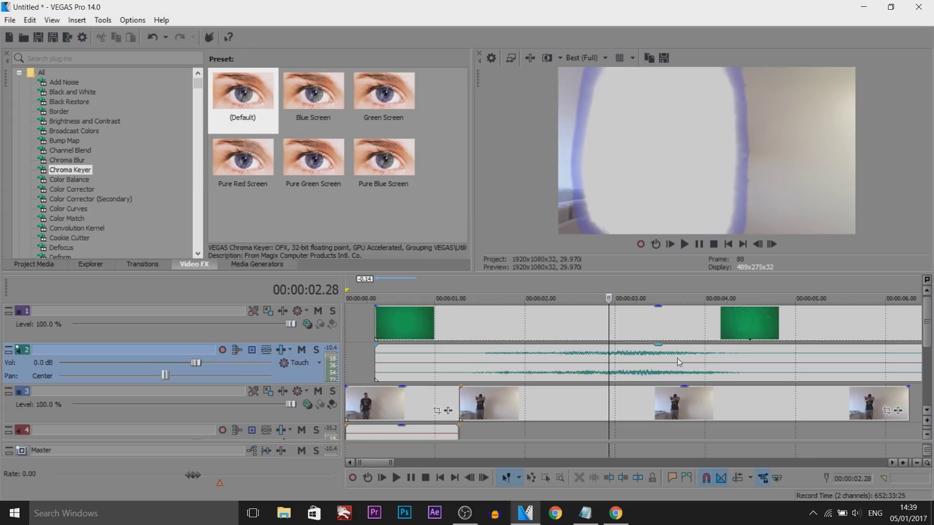
scroll(682, 409, "down", 3)
left_click_drag(627, 405, 471, 403)
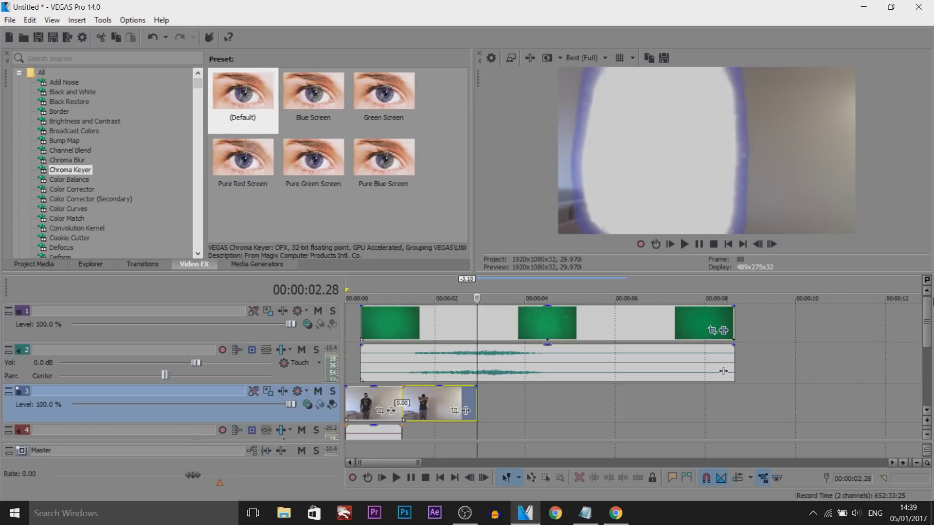
Check the empty-room background on the lower video track past the end of the trimmed clip.
left_click_drag(928, 329, 928, 357)
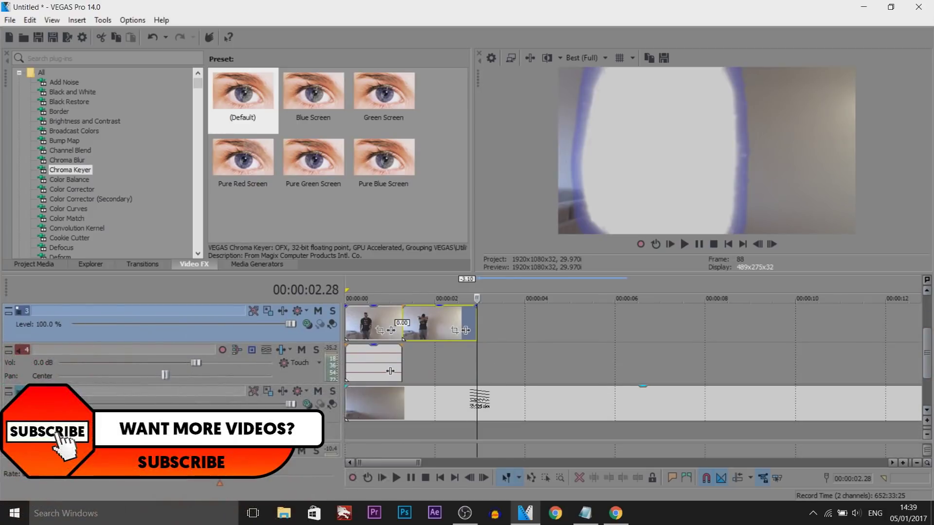
left_click_drag(477, 381, 527, 370)
left_click(510, 375)
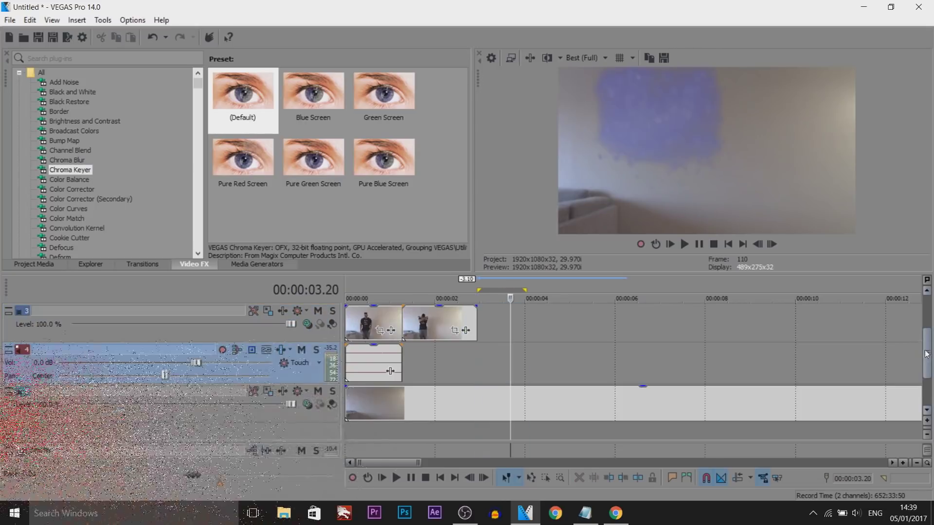
Move the teleportation effect to the start of the timeline and trim the second clip on track 3 to end at 00:00:02.11.
scroll(352, 341, "up", 2)
left_click_drag(389, 327, 382, 355)
left_click(346, 326)
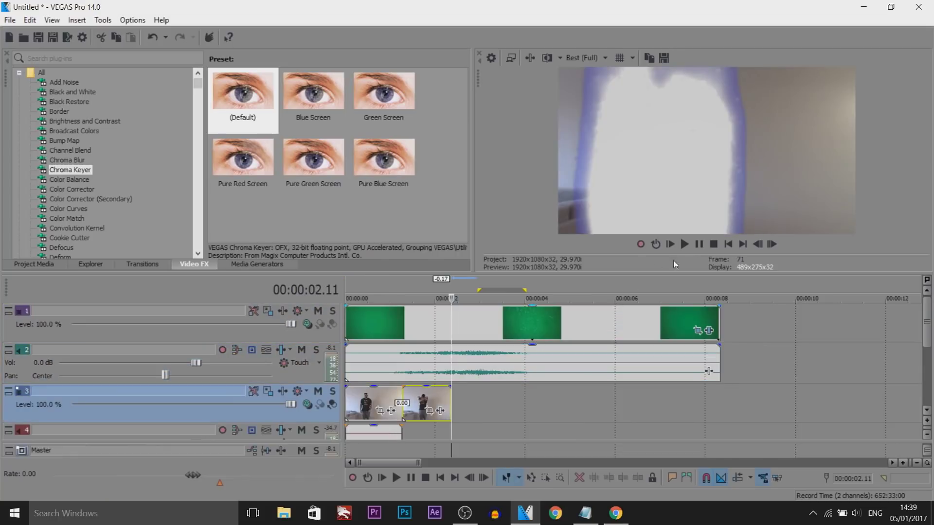
Play through the first teleportation effect and trim its unused ending to 00:00:04.23.
left_click(670, 245)
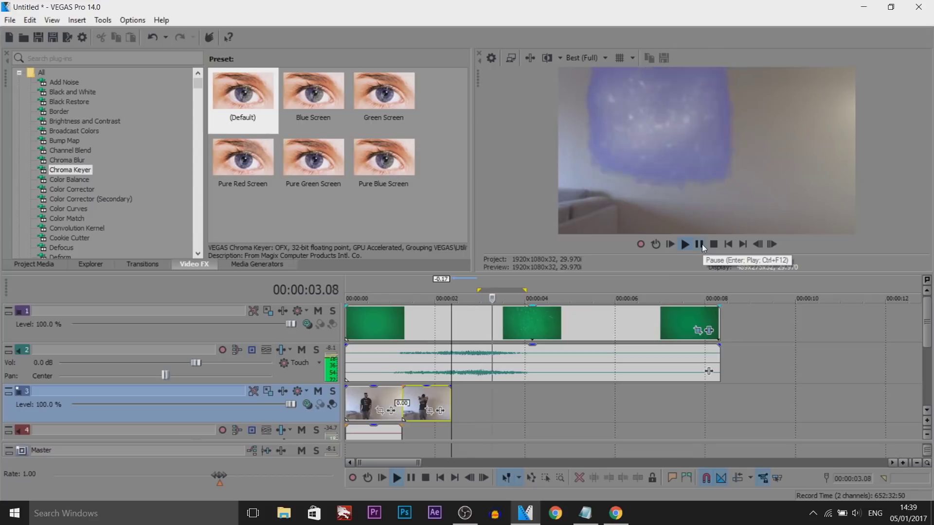
left_click(700, 245)
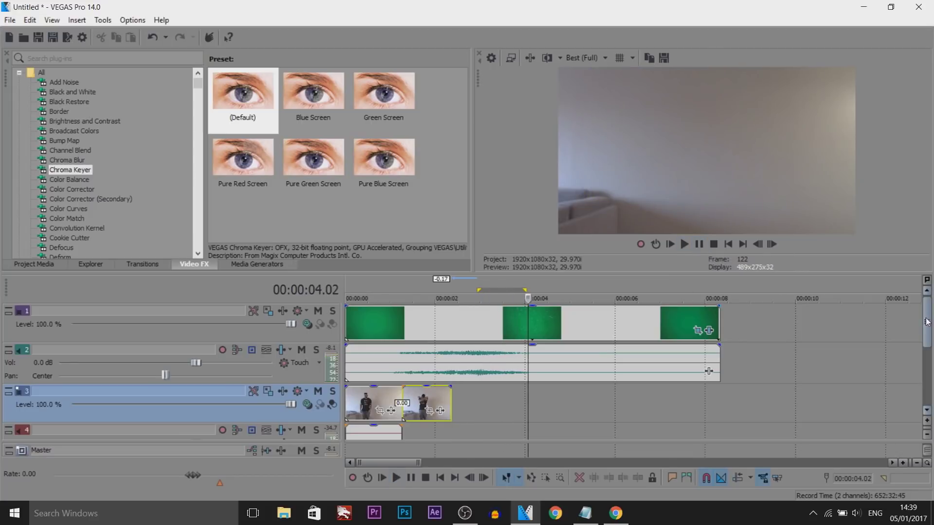
left_click_drag(719, 328, 557, 332)
left_click(558, 322)
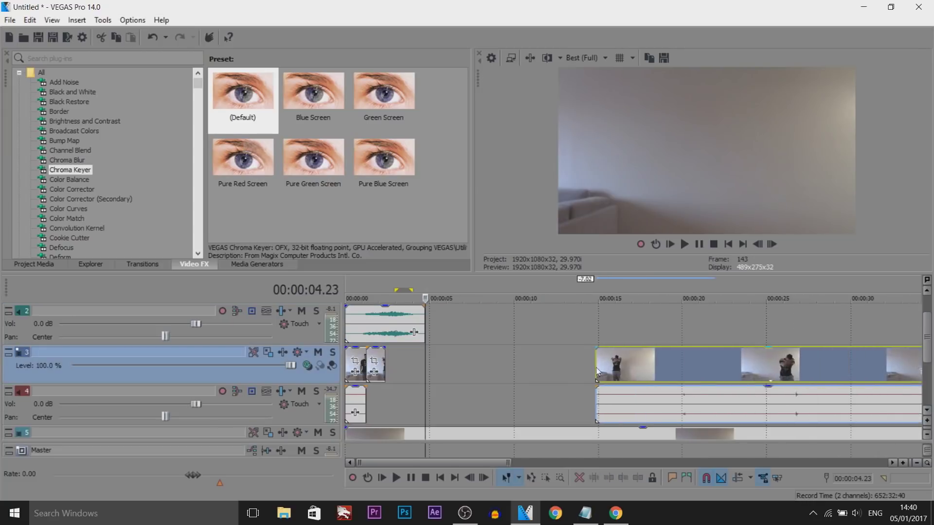
Move the later footage clip with its audio on track 3 earlier, to start at about 6 seconds.
mouse_move(597, 371)
left_mouse_down()
mouse_move(429, 366)
mouse_move(535, 367)
mouse_move(550, 381)
mouse_move(599, 384)
left_mouse_up()
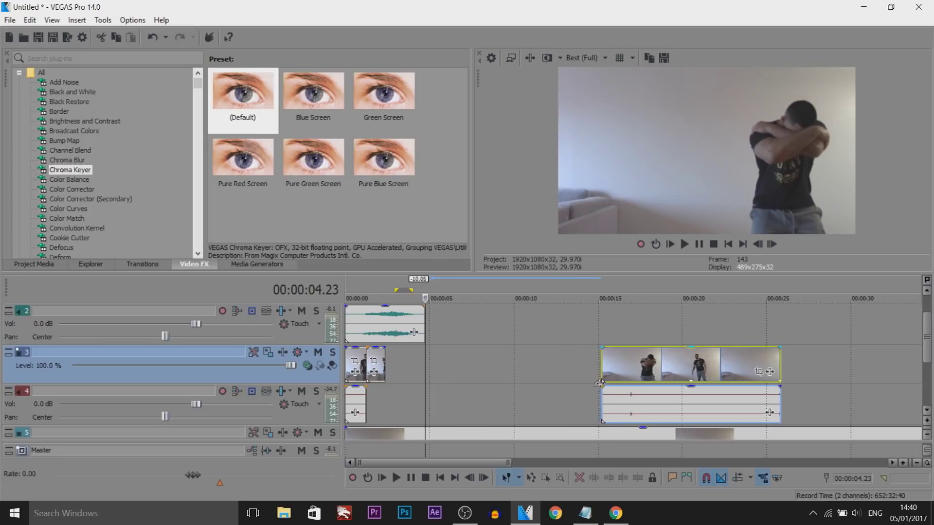
left_click_drag(644, 367, 495, 367)
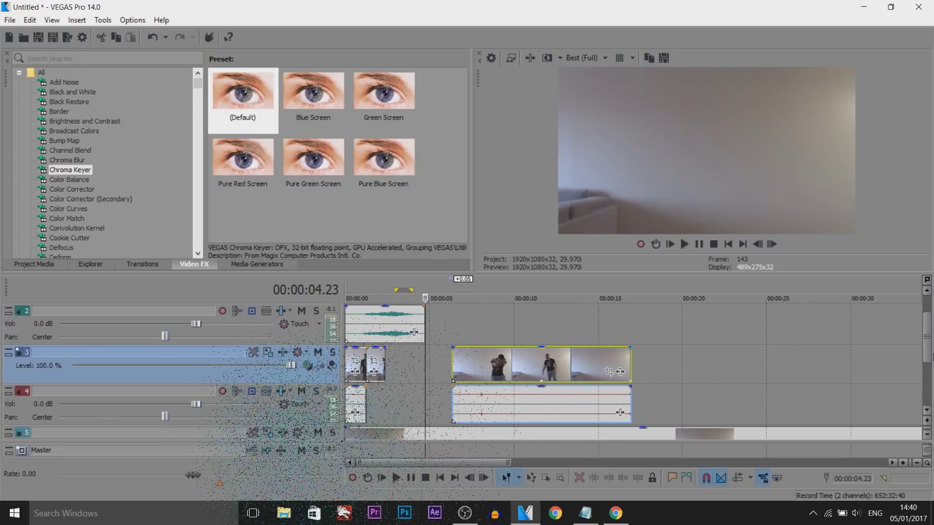
left_click_drag(929, 352, 932, 337)
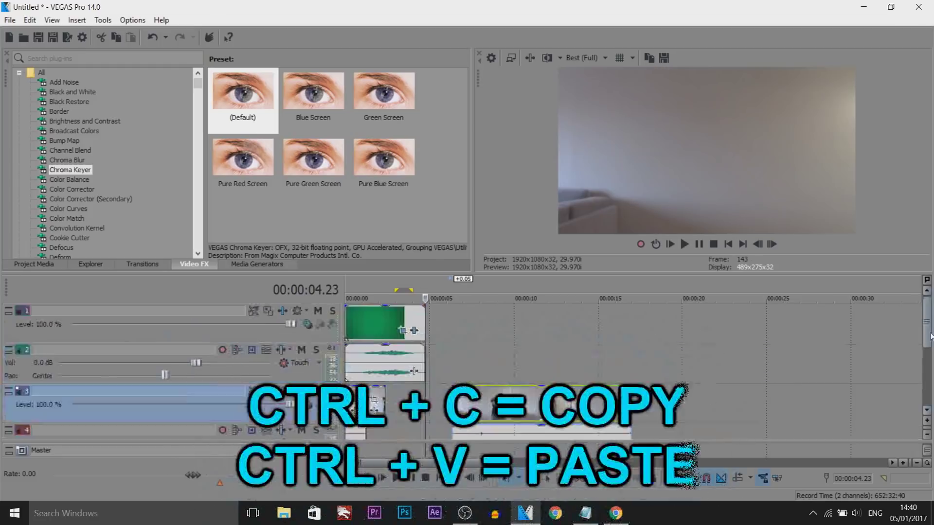
Copy the trimmed teleportation effect with its sound and paste it above the start of the second footage clip.
left_click(375, 327)
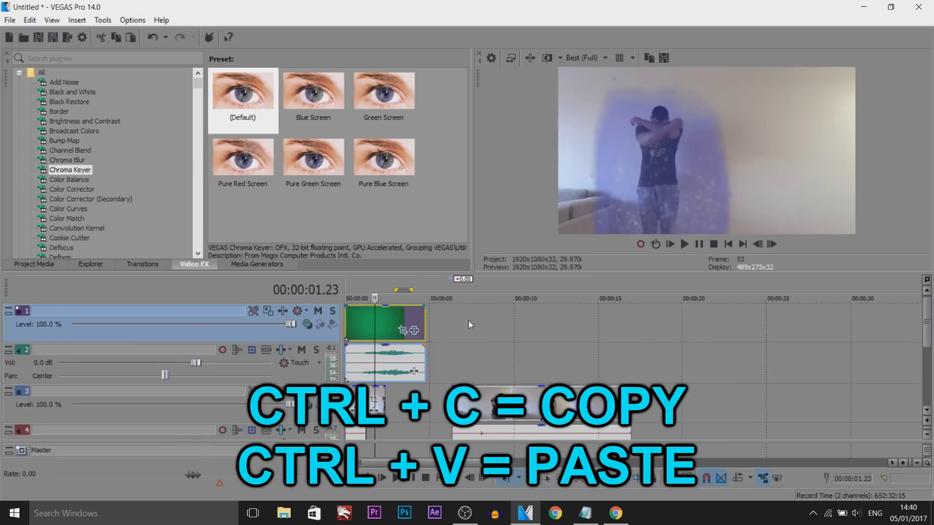
left_click(451, 317)
key("ctrl+v")
left_click(456, 320)
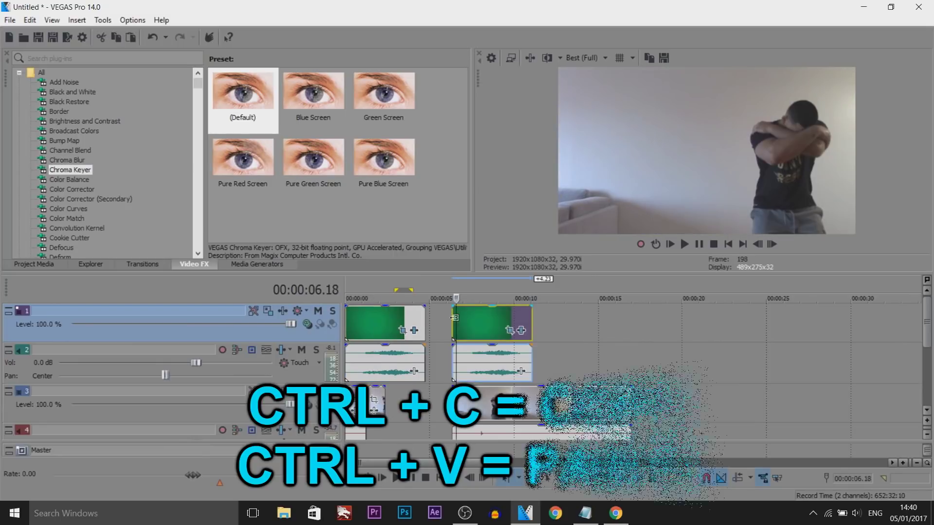
Shift the copied teleportation effect over the reappearing person in Event Pan/Crop, setting its X Center to 281.7.
scroll(540, 353, "up", 1)
scroll(523, 334, "up", 2)
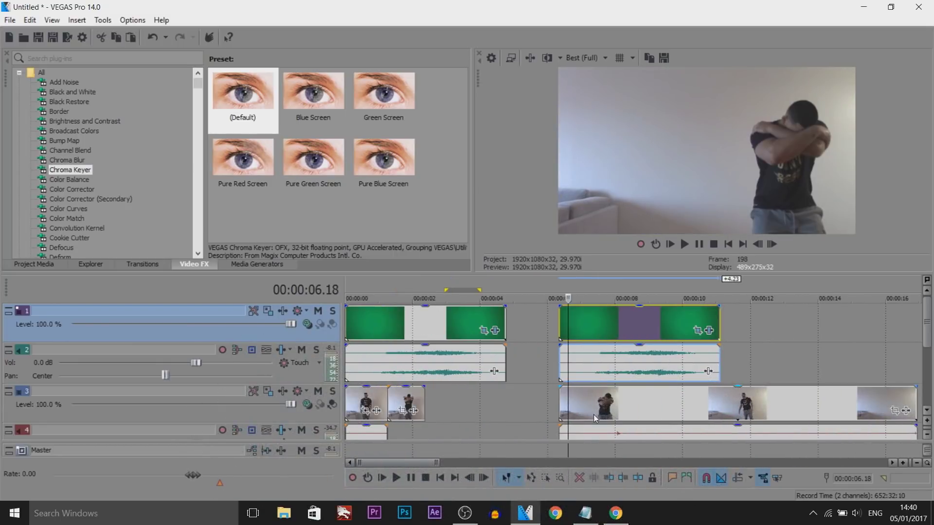
left_click(563, 329)
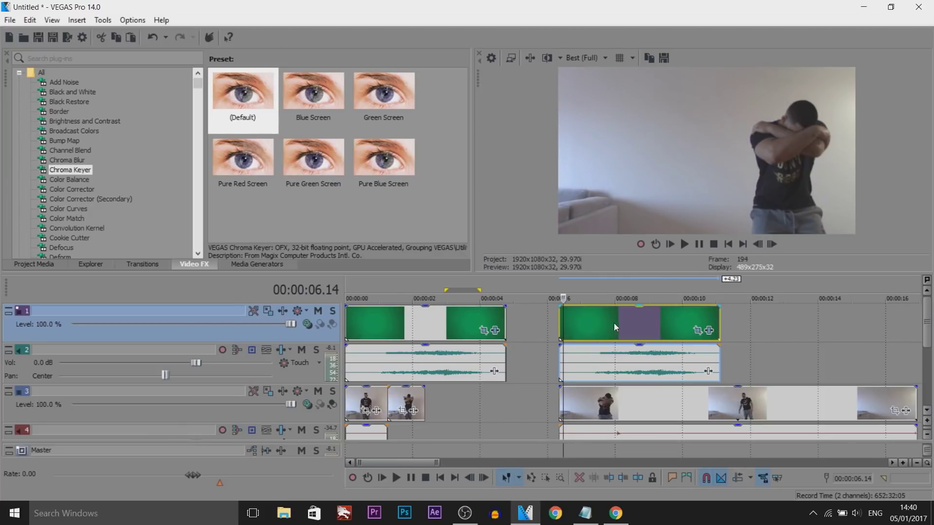
left_click(600, 322)
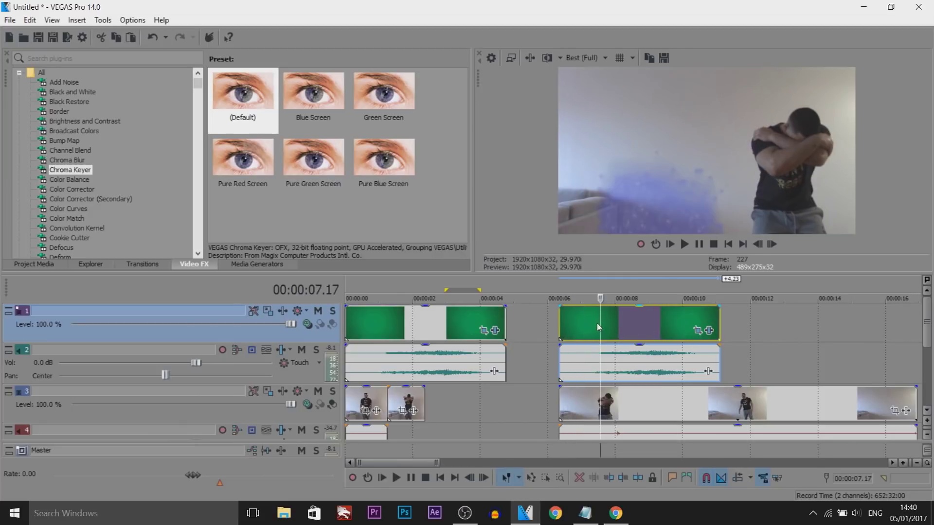
left_click(699, 333)
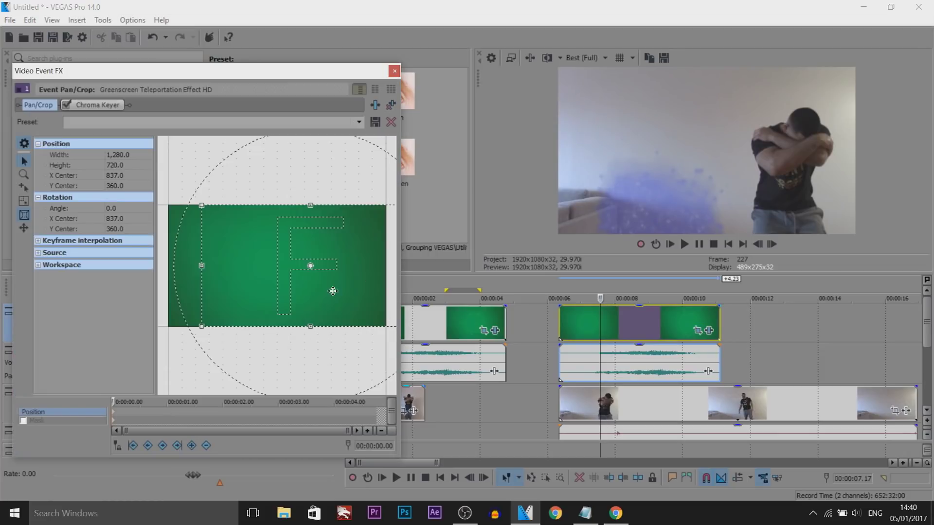
left_click_drag(332, 292, 331, 292)
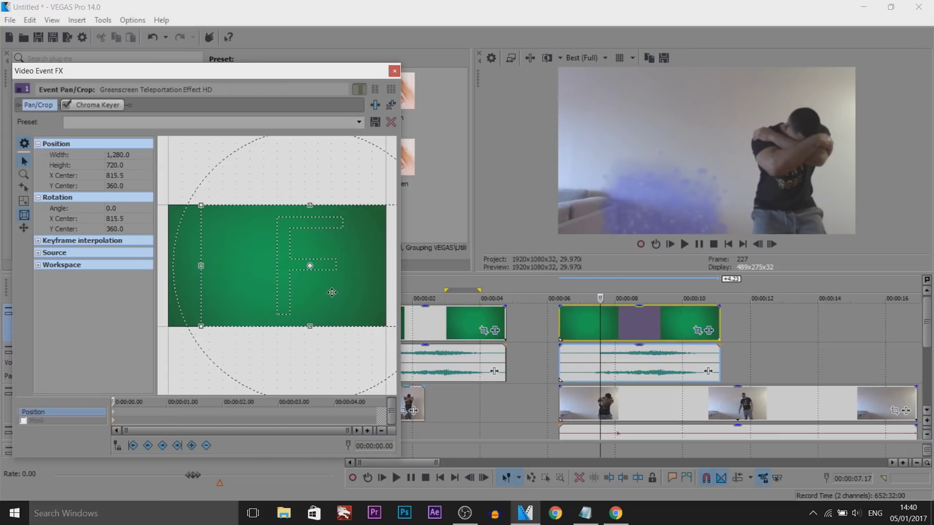
key("Left")
key("Left")
key("Left")
key("Left")
key("Left")
key("Left")
key("Left")
key("Left")
key("Left")
key("Left")
key("Left")
key("Left")
key("Left")
key("Left")
key("Left")
key("Left")
key("Left")
key("Left")
key("Left")
key("Left")
key("Left")
key("Left")
key("Left")
key("Left")
key("Left")
key("Left")
key("Left")
key("Left")
key("Left")
key("Left")
key("Left")
key("Left")
key("Left")
key("Left")
key("Left")
key("Left")
key("Left")
key("Left")
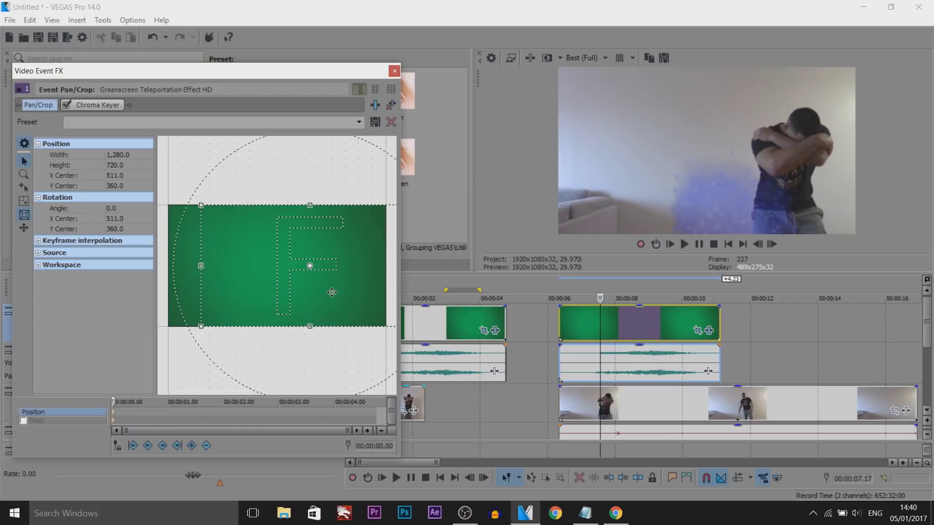
left_click_drag(331, 292, 331, 293)
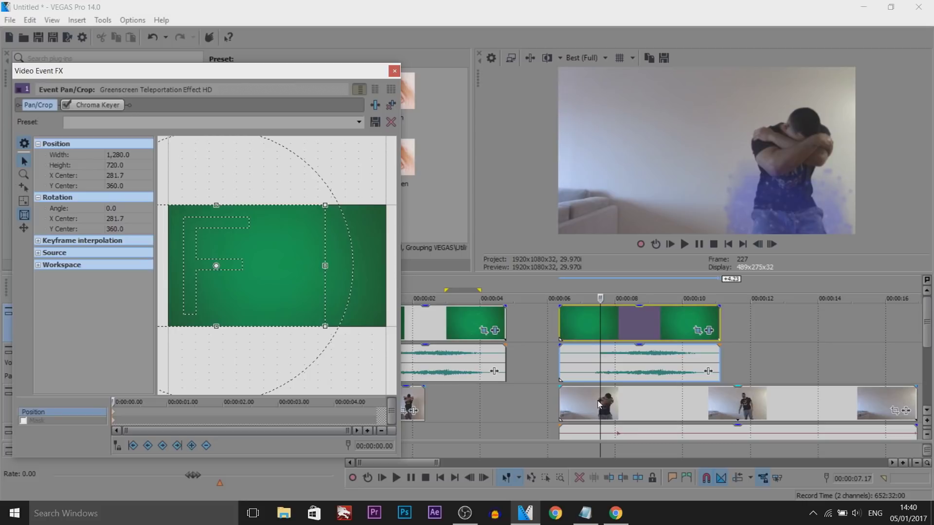
Move the copied effect earlier to start at about 5 seconds and trim the second footage clip's start to 00:00:07.17.
left_click_drag(621, 370, 603, 361)
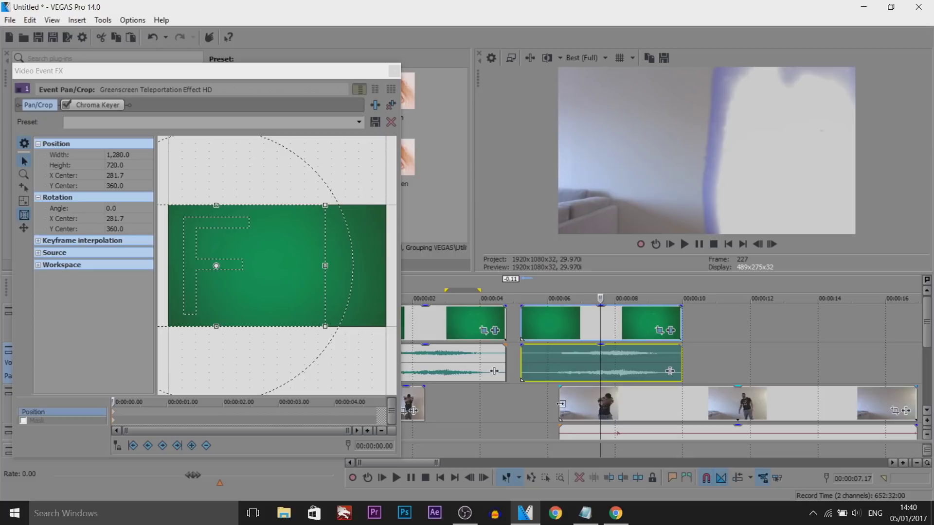
left_click_drag(561, 404, 599, 400)
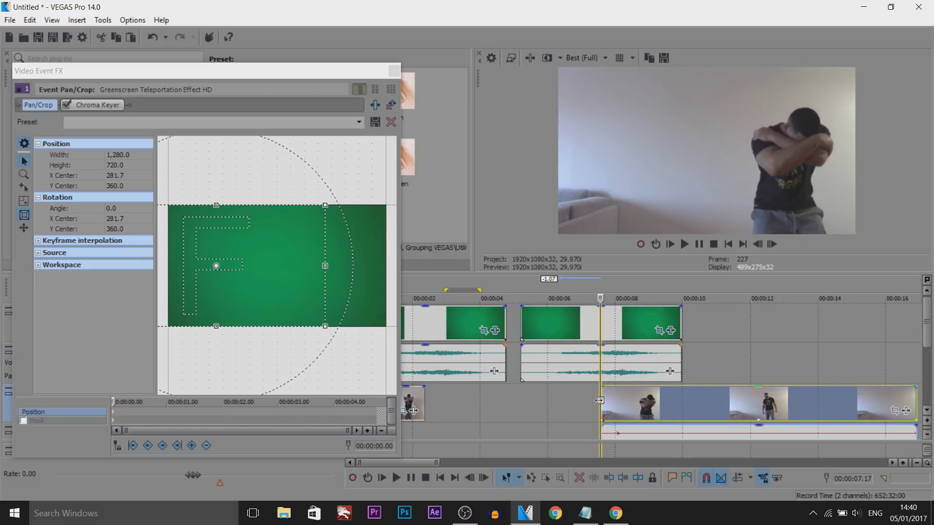
left_click(525, 408)
left_click(394, 71)
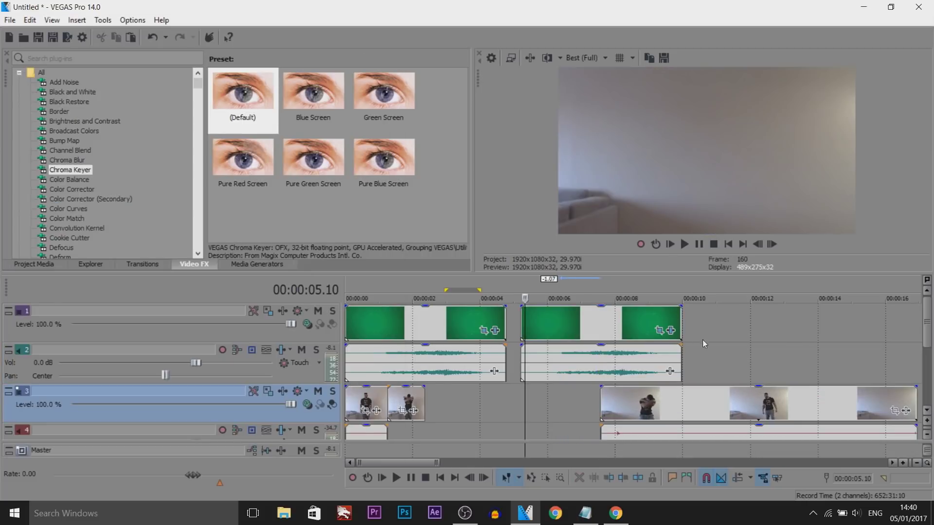
Play back the whole teleportation sequence from the beginning through the reappearance, and stop it.
left_click(670, 244)
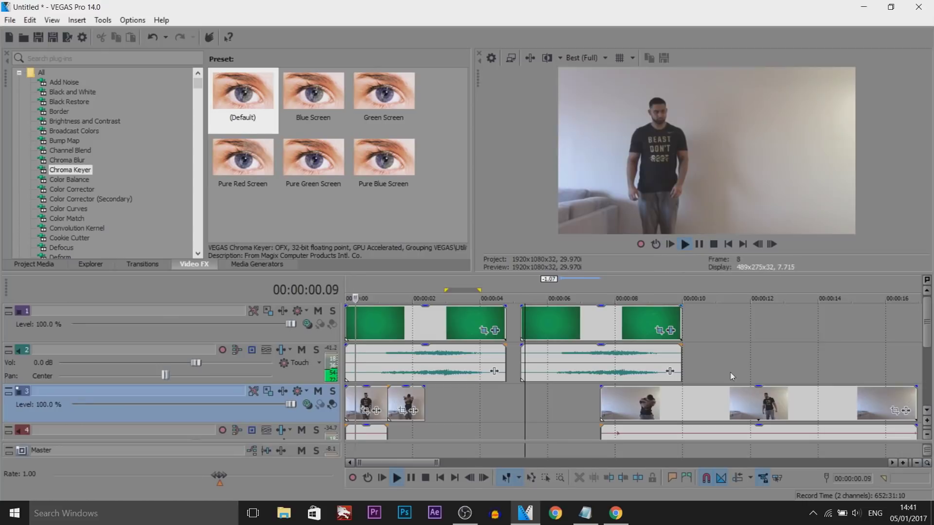
scroll(732, 376, "down", 2)
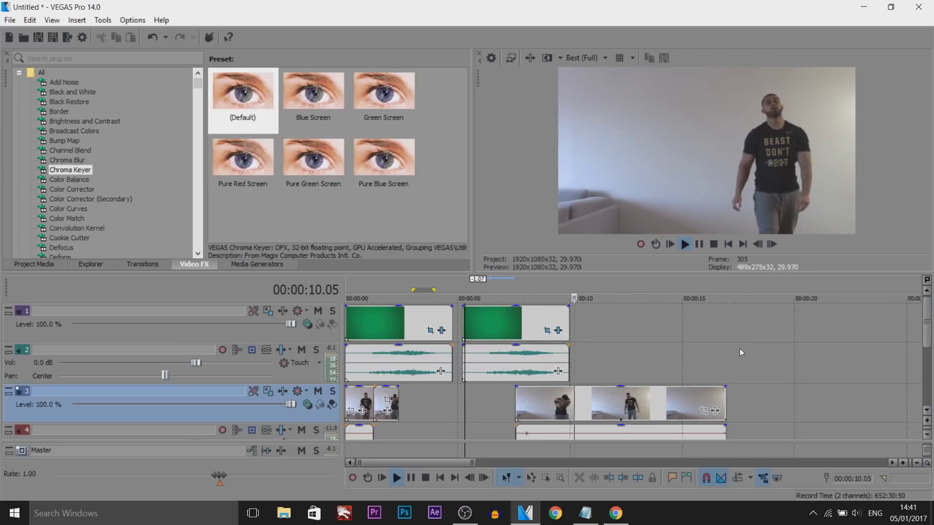
scroll(739, 348, "down", 2)
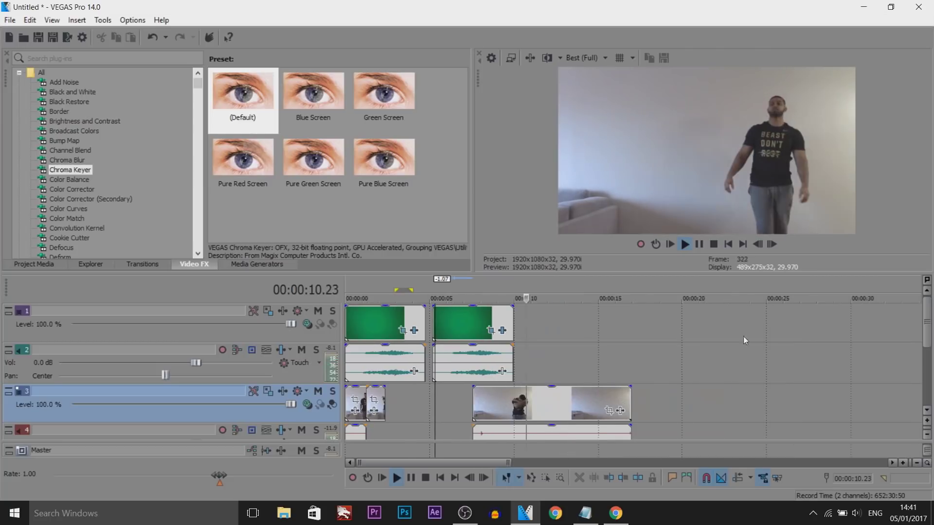
left_click(706, 248)
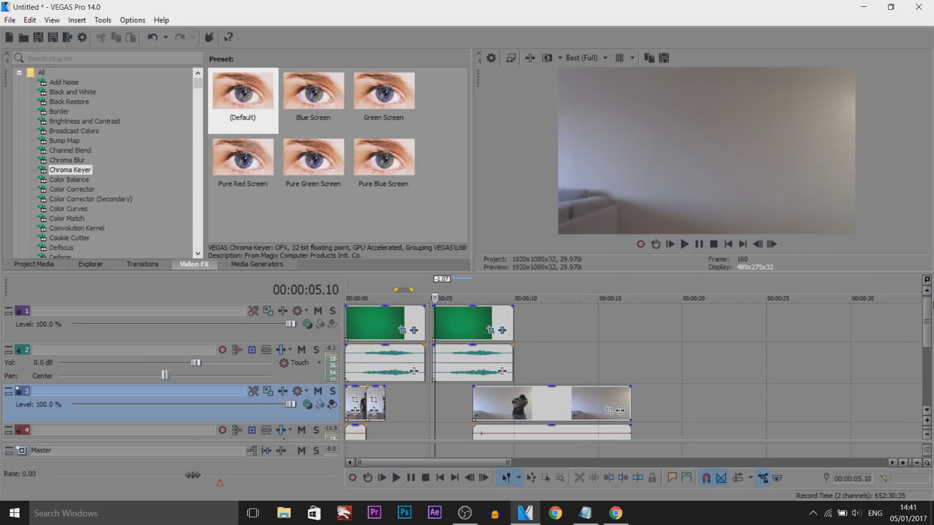
Check the gap between the two footage clips and place the playhead at the second effect's start, 00:00:05.06.
mouse_move(930, 314)
left_mouse_down()
mouse_move(930, 379)
mouse_move(930, 319)
mouse_move(930, 354)
mouse_move(930, 331)
left_mouse_up()
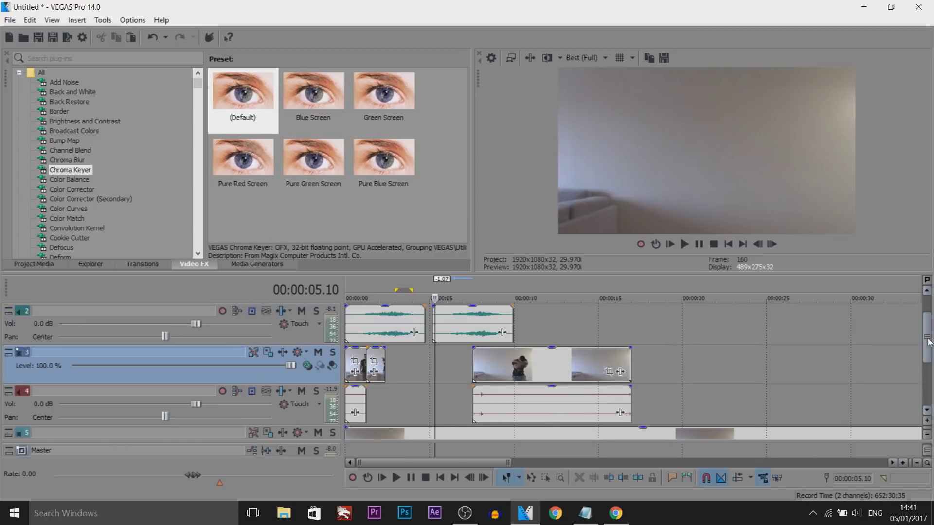
left_click(452, 367)
left_click_drag(452, 367, 433, 371)
left_click_drag(930, 358, 930, 344)
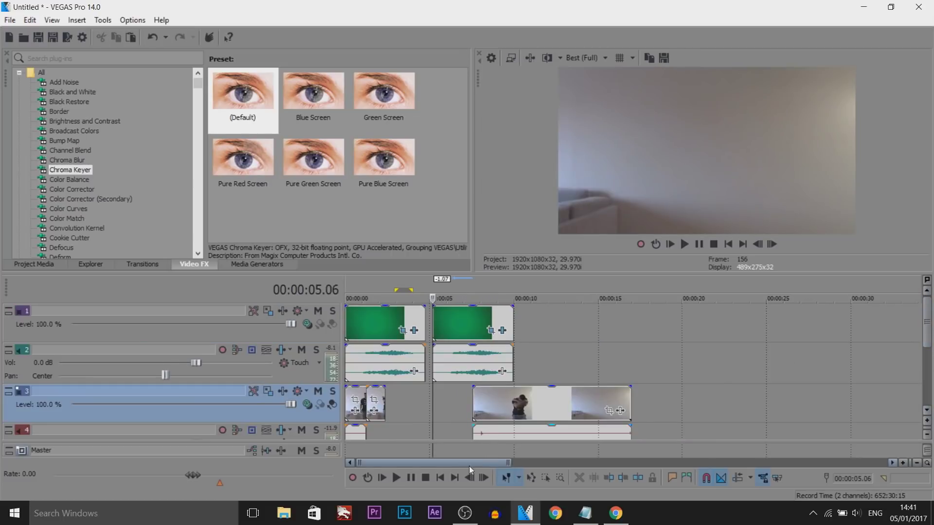